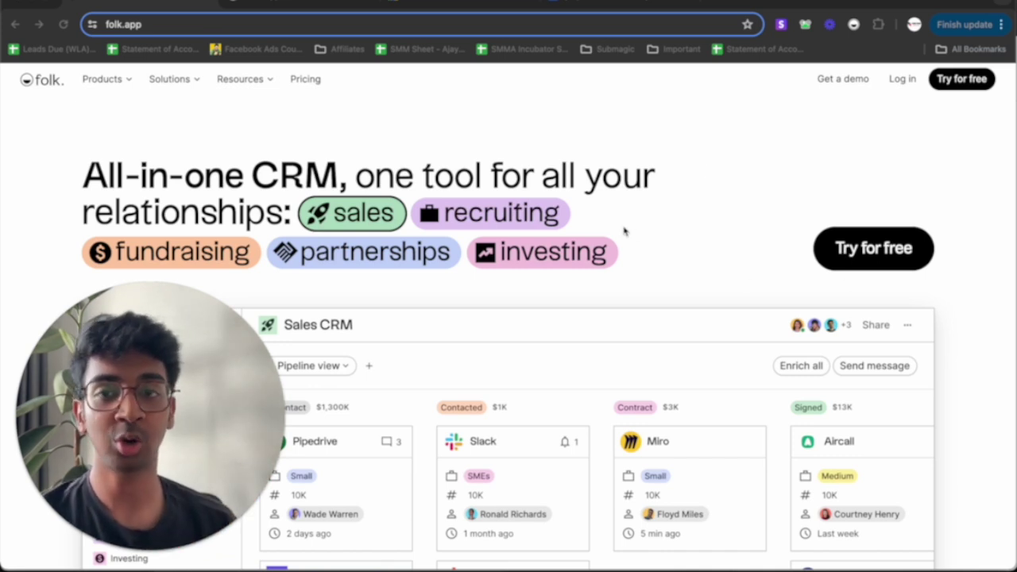
- Go to the folk workspace's Settings & members and open the Accounts page
click(283, 13)
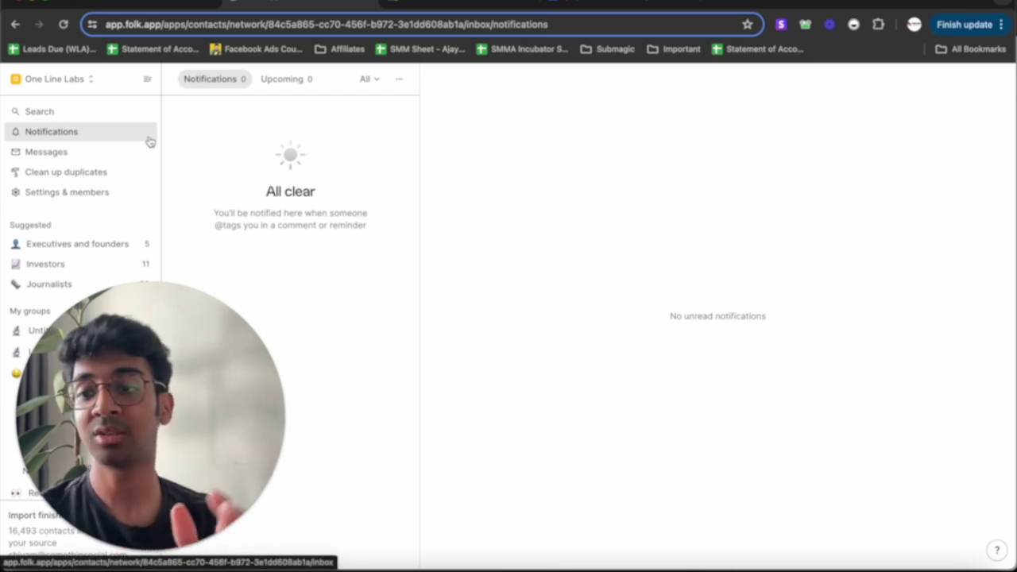
click(89, 193)
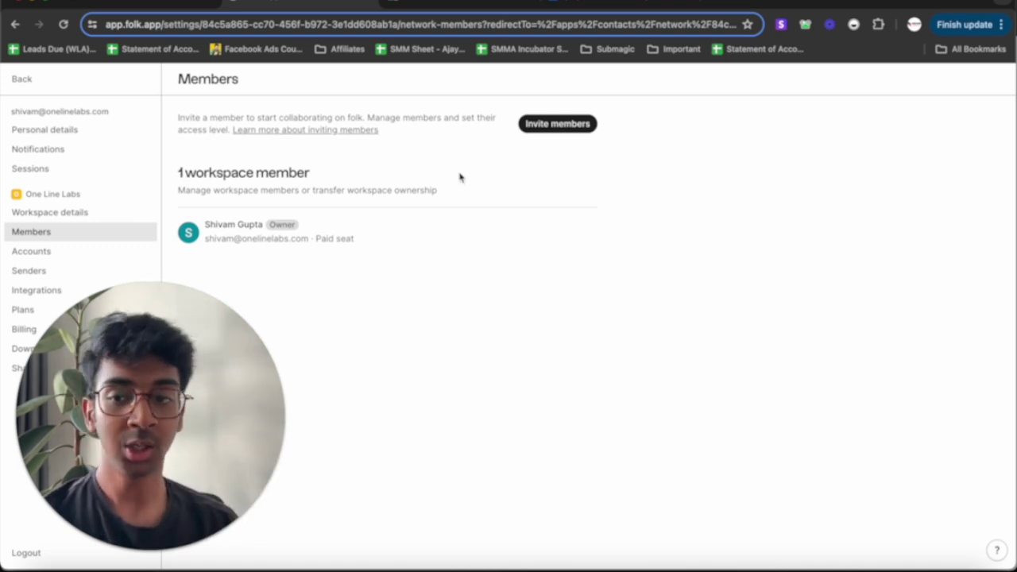
click(90, 253)
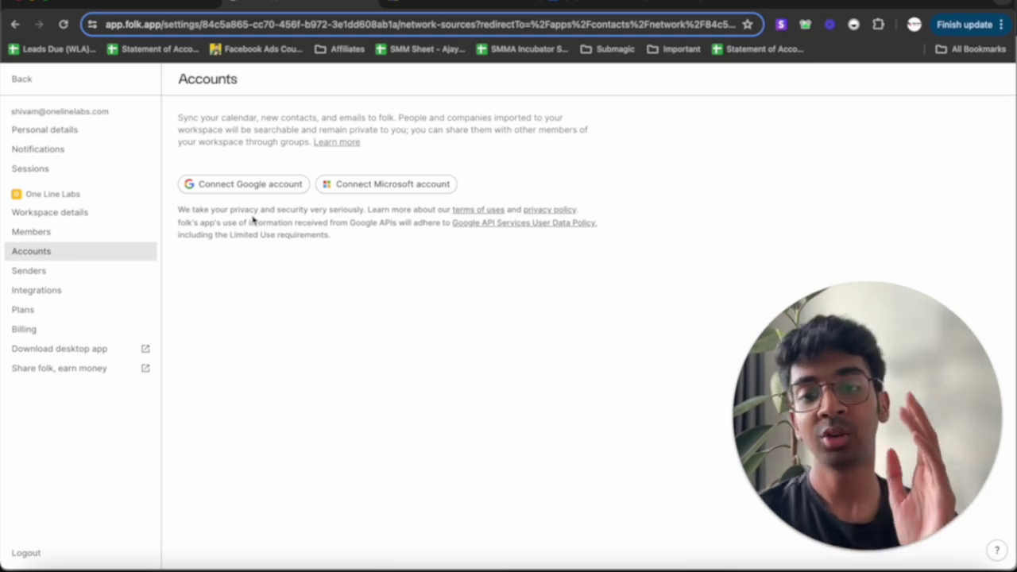
- Sign in with Google and grant folk all requested permissions for emails, calendar and contacts
click(220, 184)
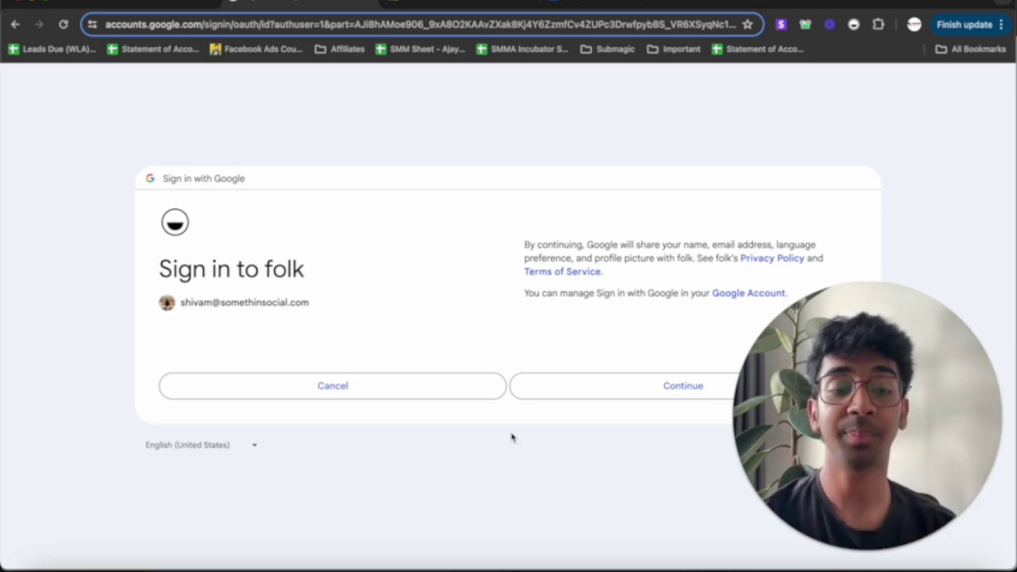
click(674, 397)
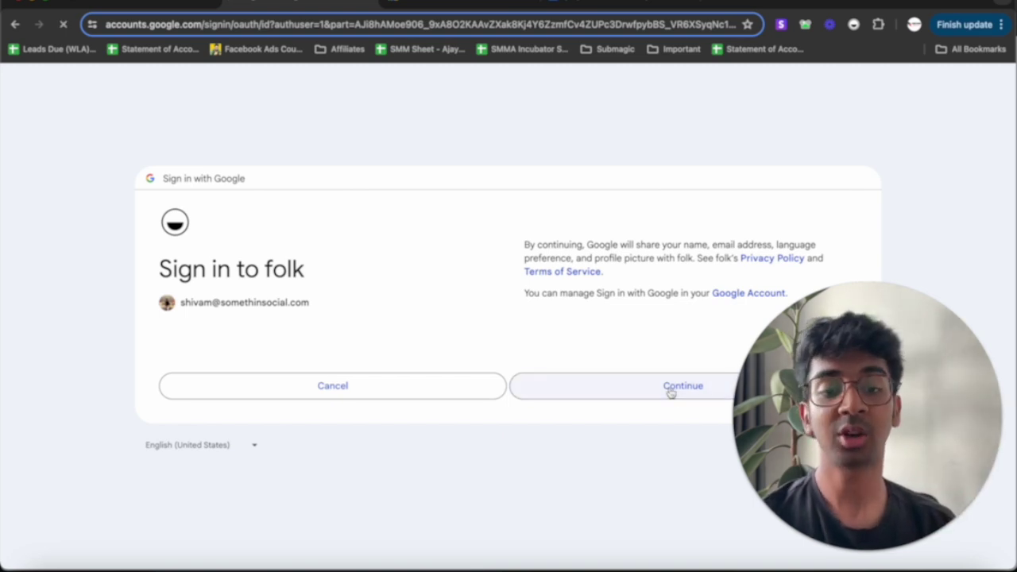
click(543, 207)
scroll(589, 360, down, 5)
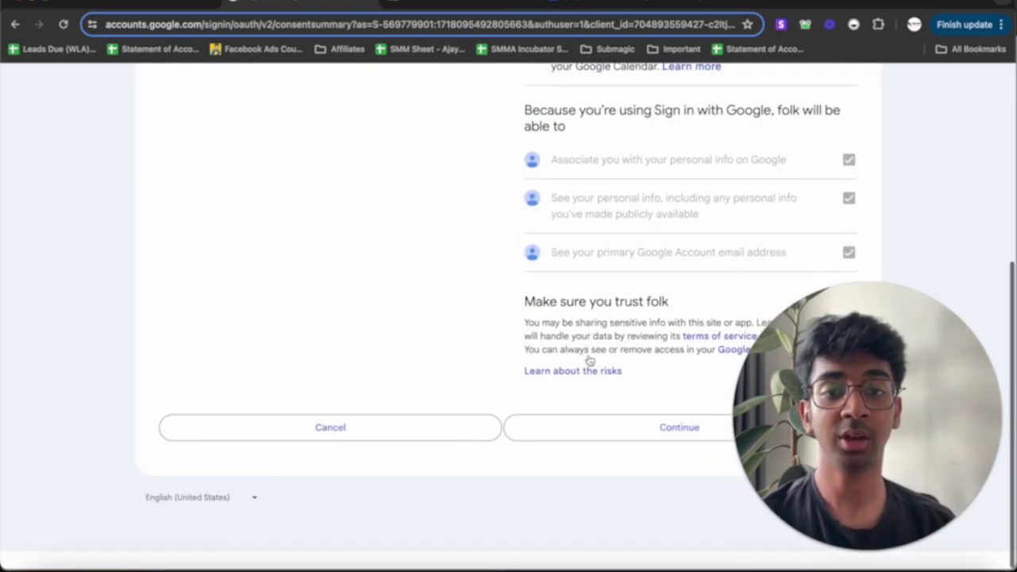
click(620, 447)
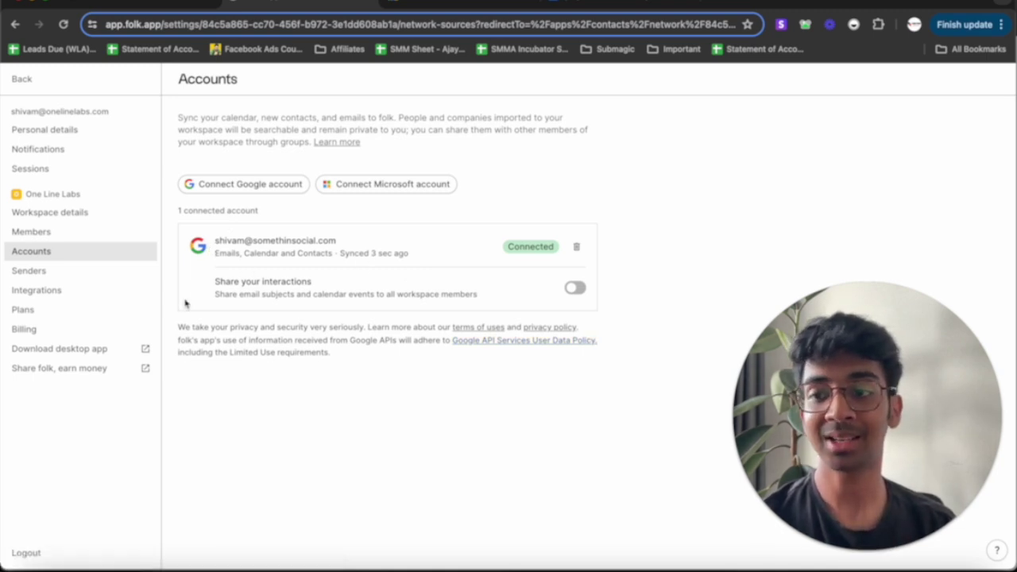
- Look through the Senders and Integrations settings, then go back and open Clean up duplicates
click(90, 279)
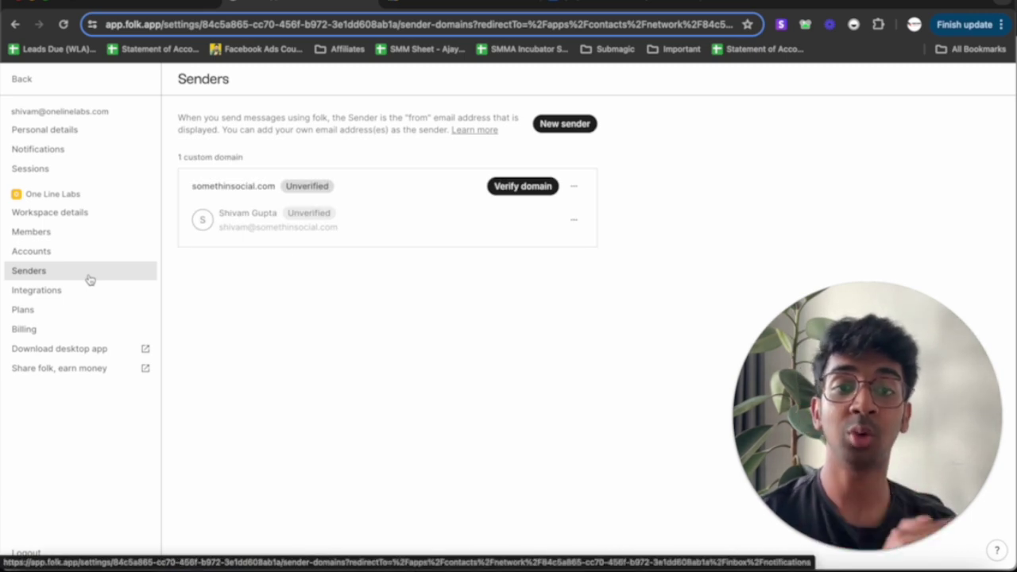
click(90, 291)
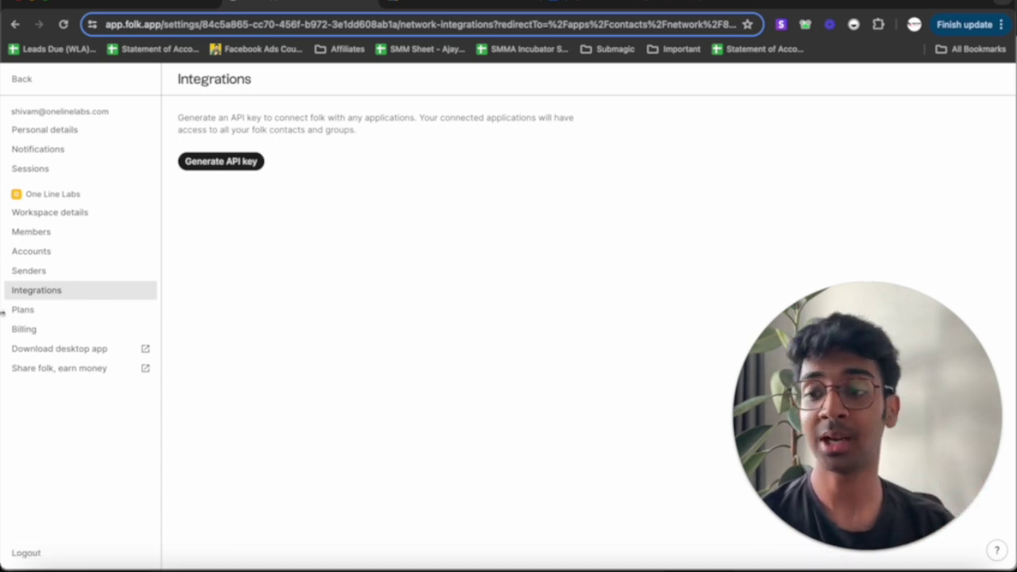
click(16, 79)
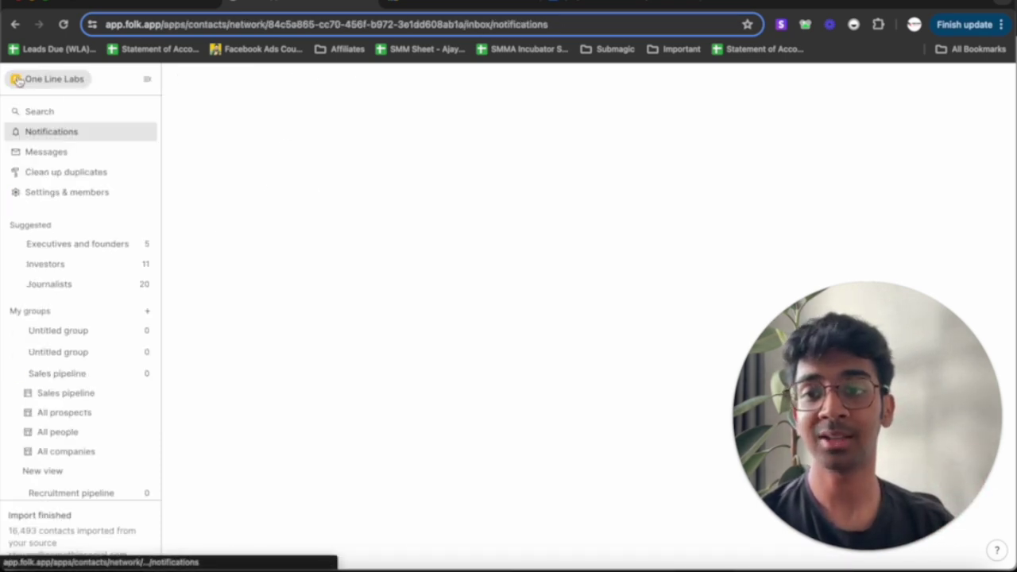
click(90, 171)
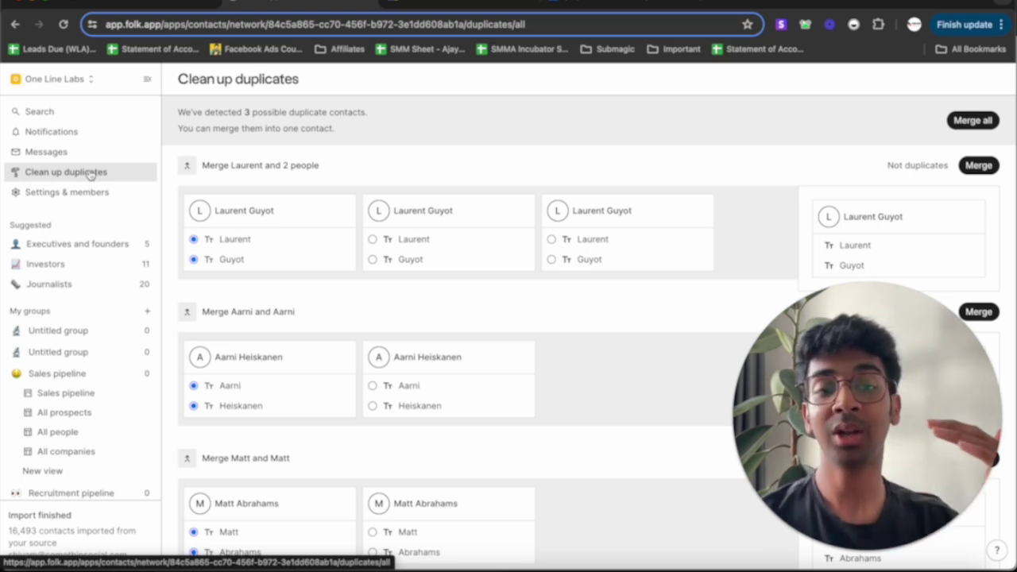
- Merge the group of three duplicate contacts and then the next duplicate pair
scroll(146, 286, down, 3)
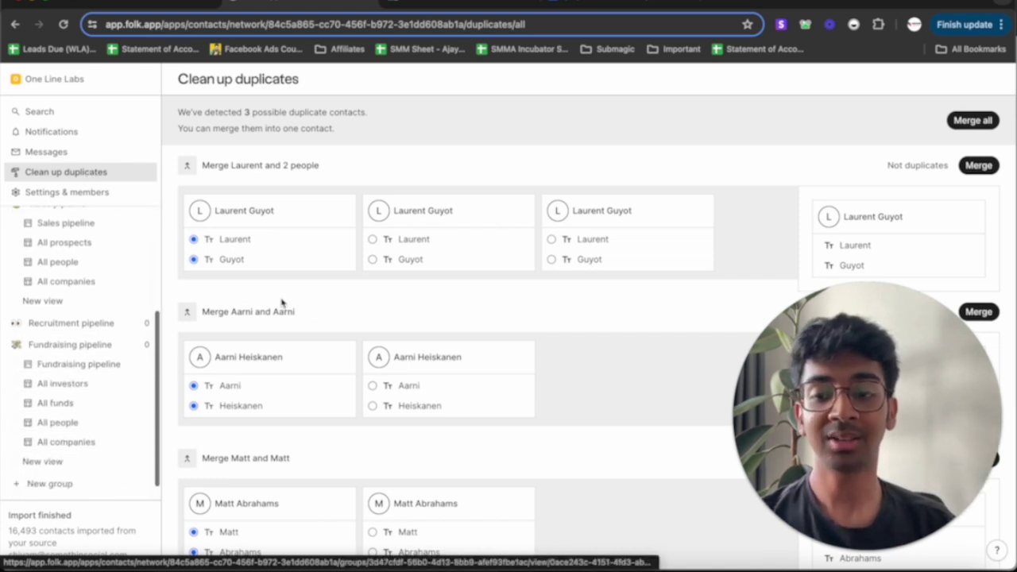
scroll(312, 304, down, 1)
scroll(313, 304, up, 1)
scroll(403, 232, down, 1)
scroll(403, 232, up, 1)
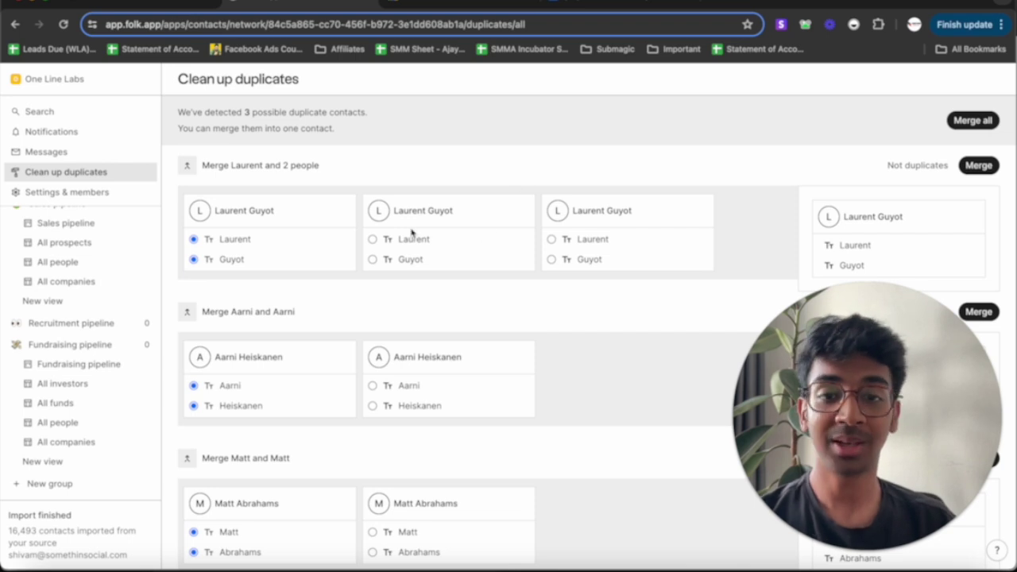
click(979, 166)
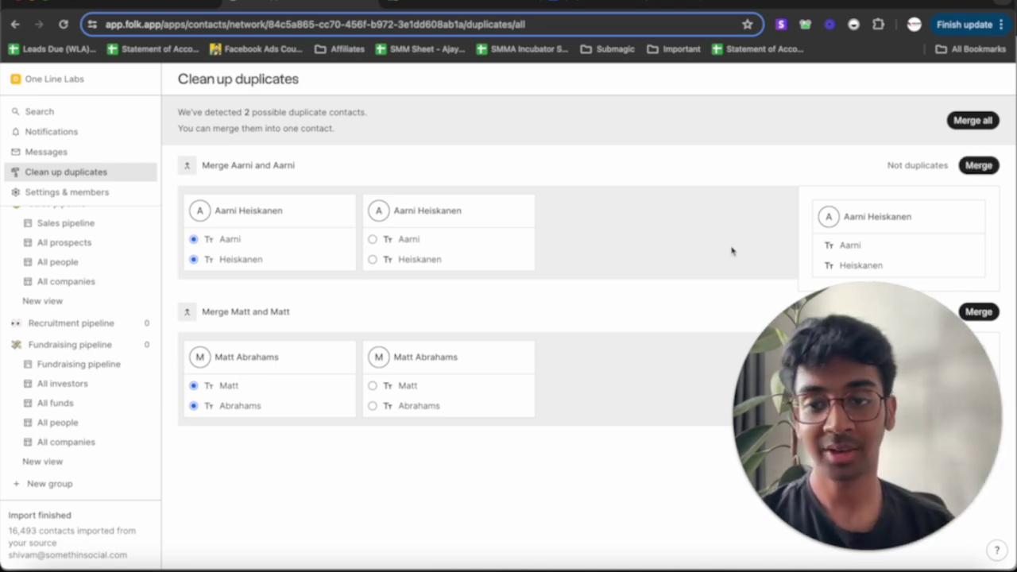
click(967, 165)
- Collapse the Sales pipeline group in the sidebar
scroll(112, 306, up, 3)
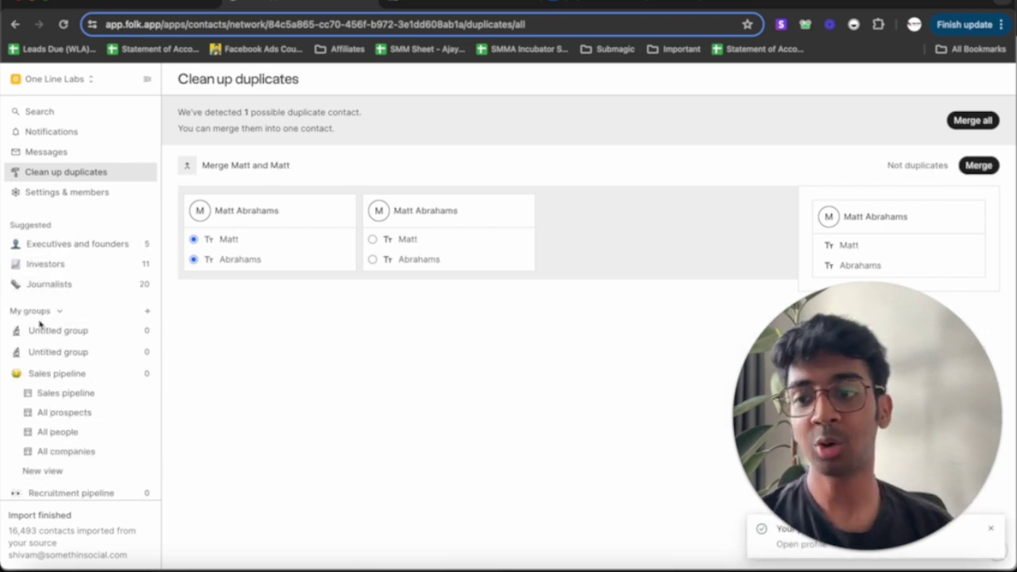
mouse_move(37, 313)
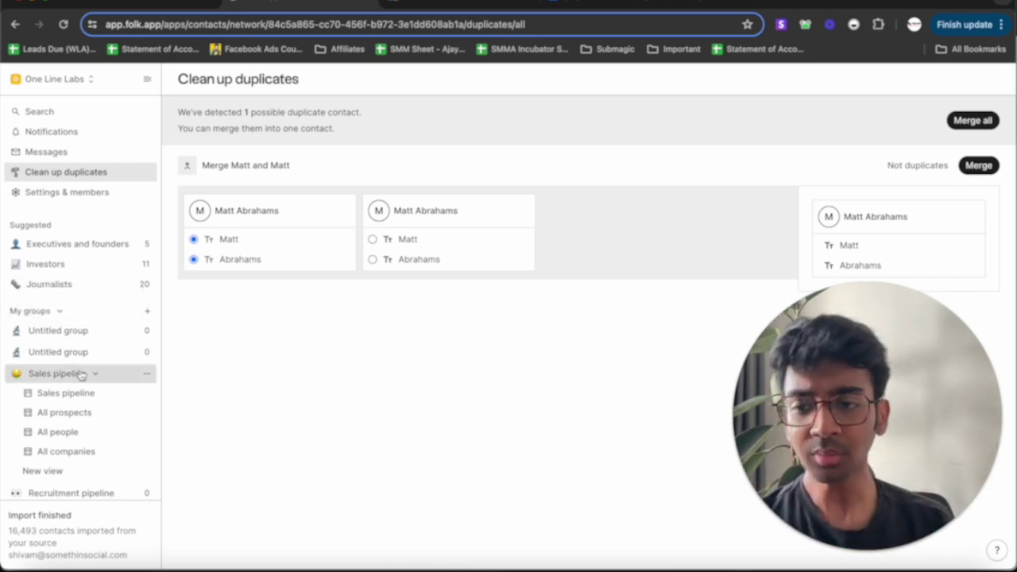
click(102, 373)
- Open the Sales pipeline's All prospects table and choose to import people from a file
click(105, 378)
click(65, 393)
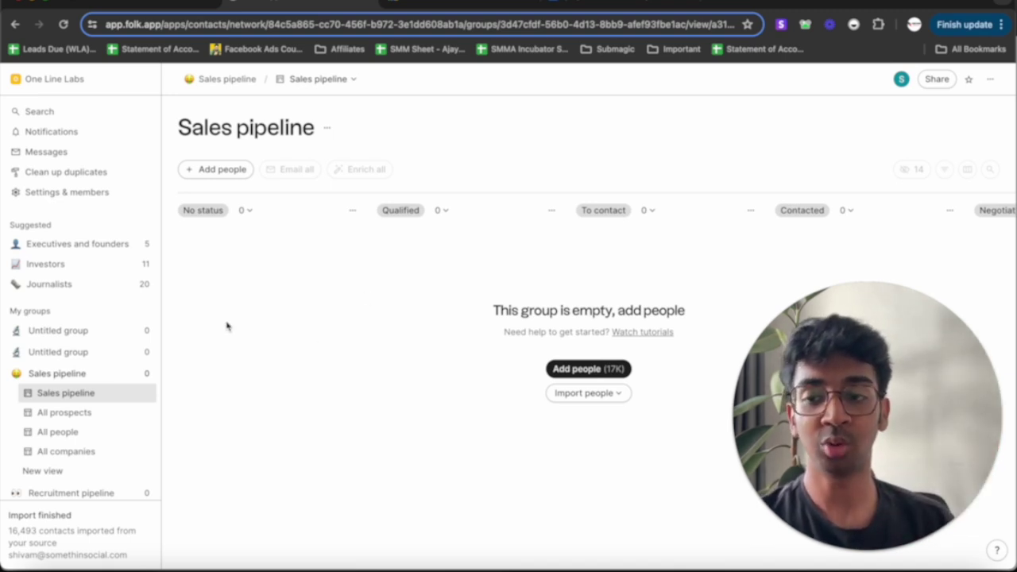
click(148, 412)
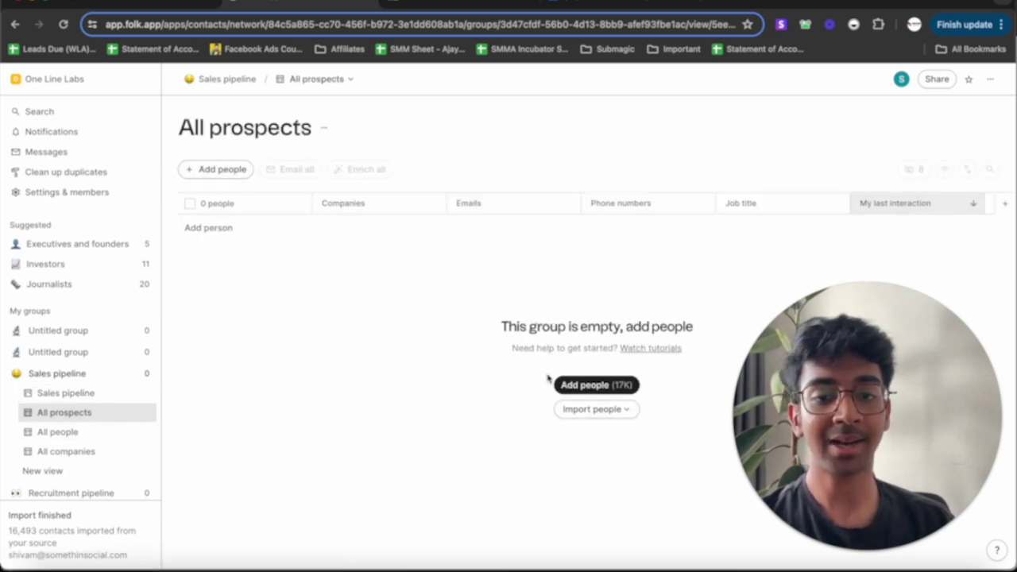
click(576, 409)
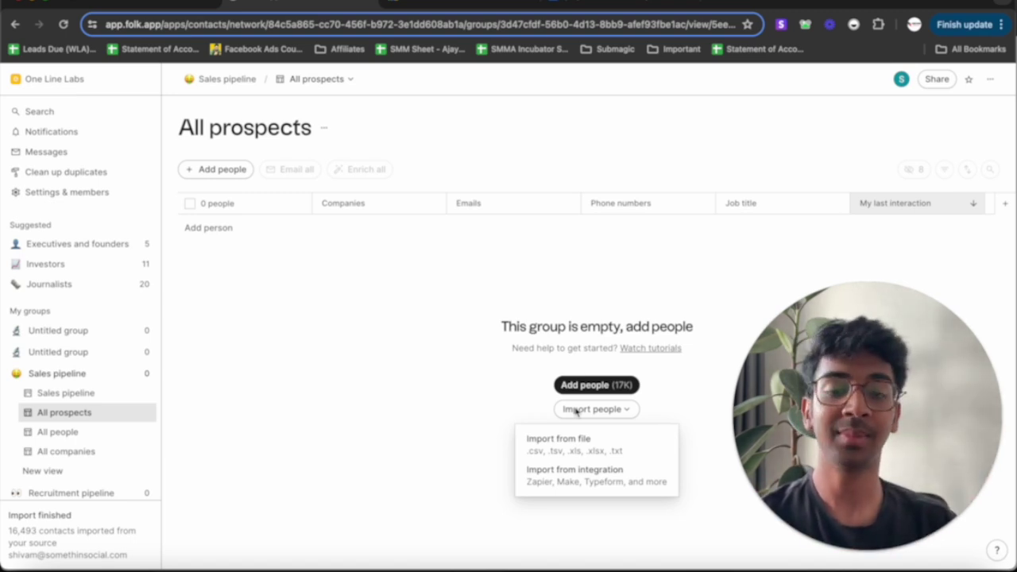
click(578, 443)
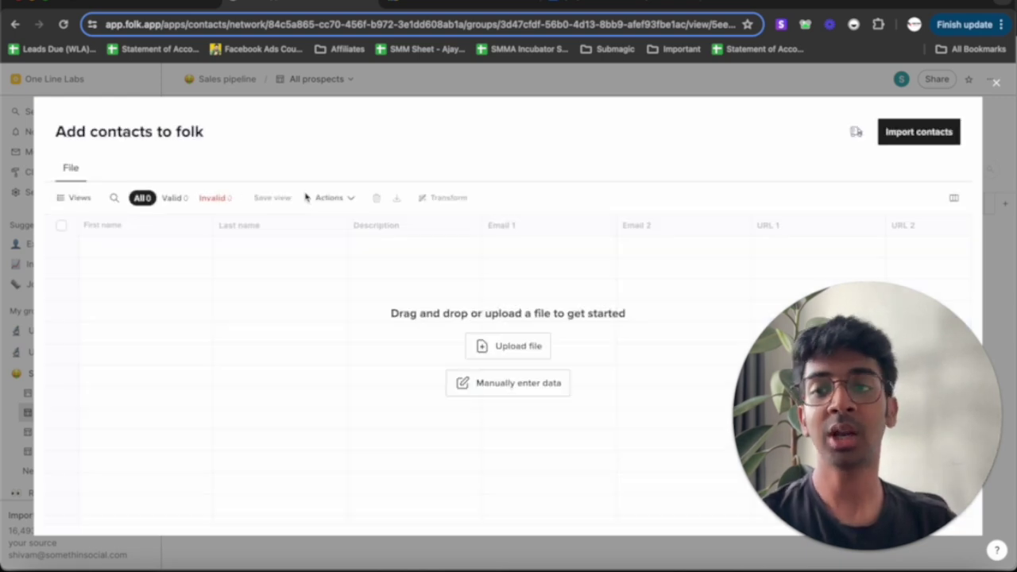
- Upload the prospects CSV, accept the field mapping, and import all 10 contact rows
click(498, 347)
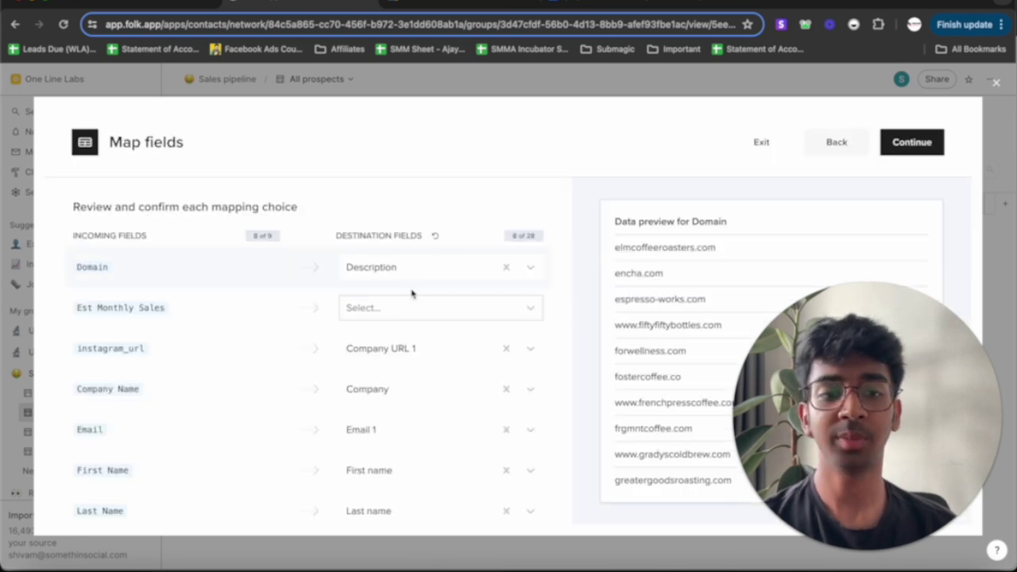
scroll(438, 378, down, 2)
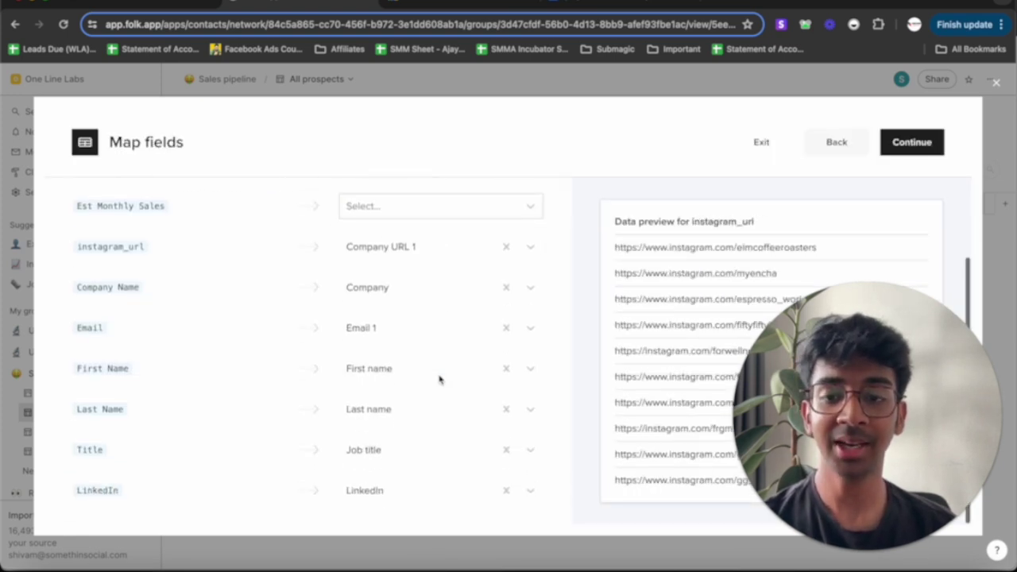
click(911, 146)
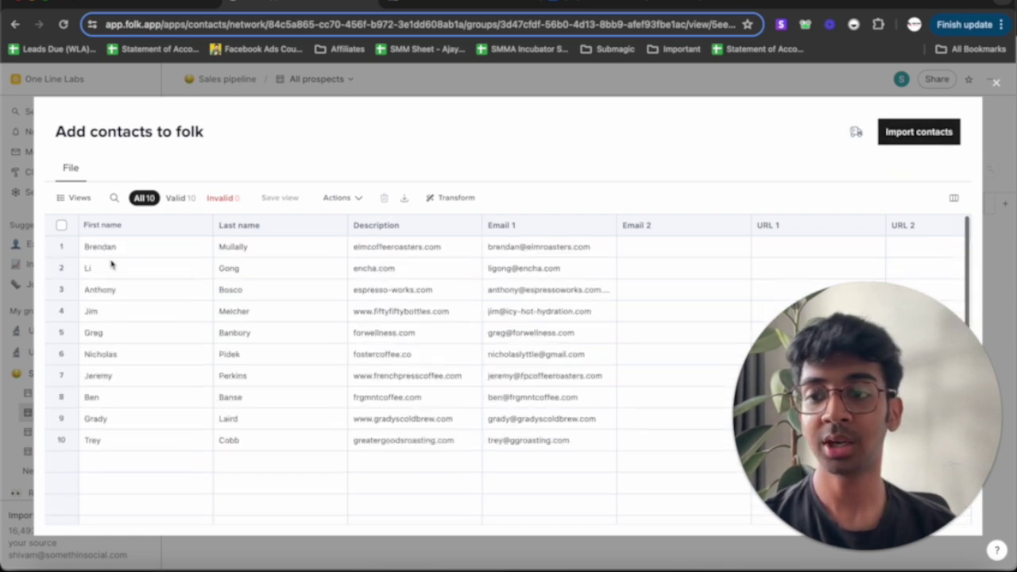
click(62, 225)
click(919, 130)
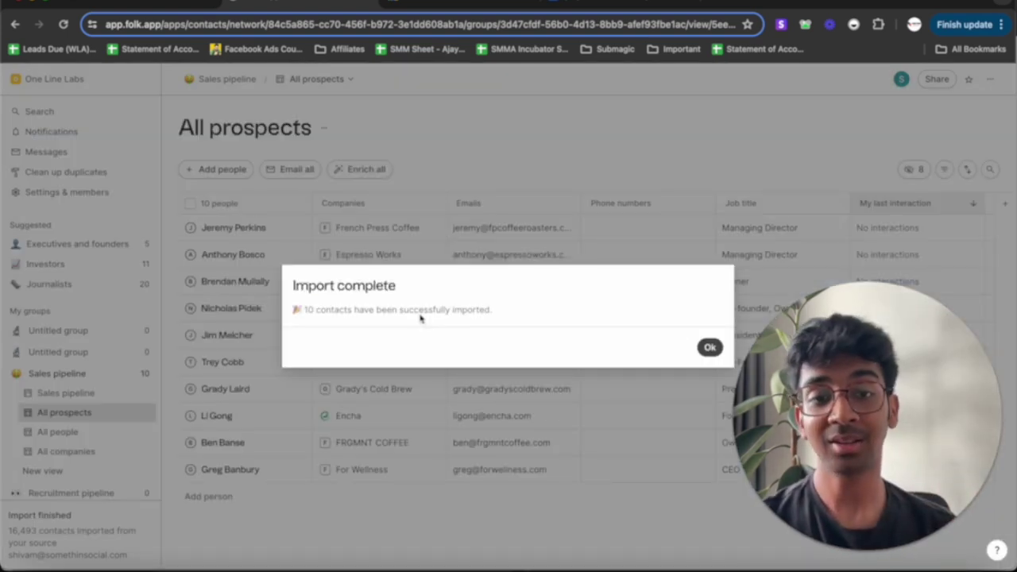
- Dismiss the import message, then delete and restore the Elm Coffee Roasters email address
click(707, 347)
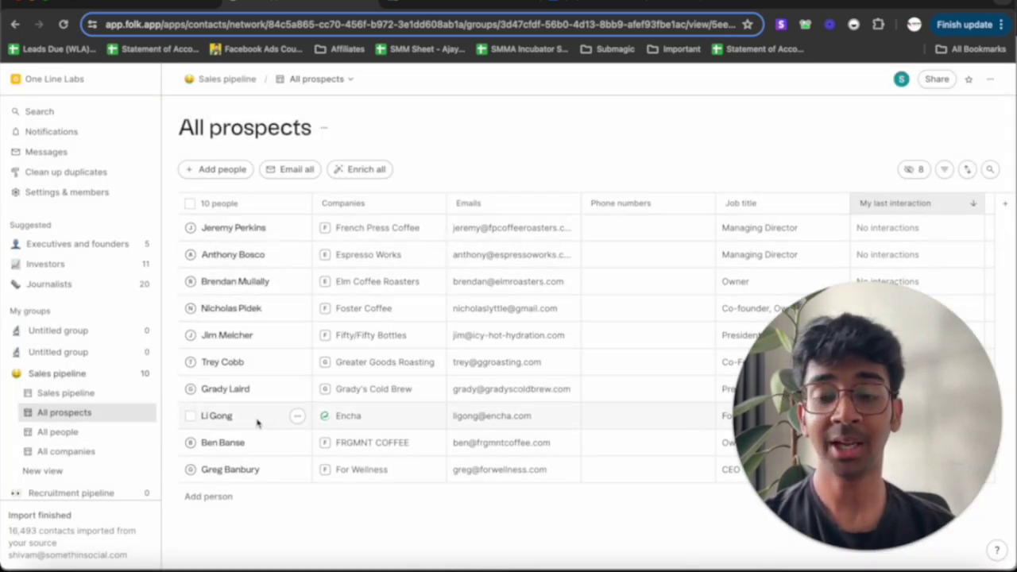
double_click(499, 283)
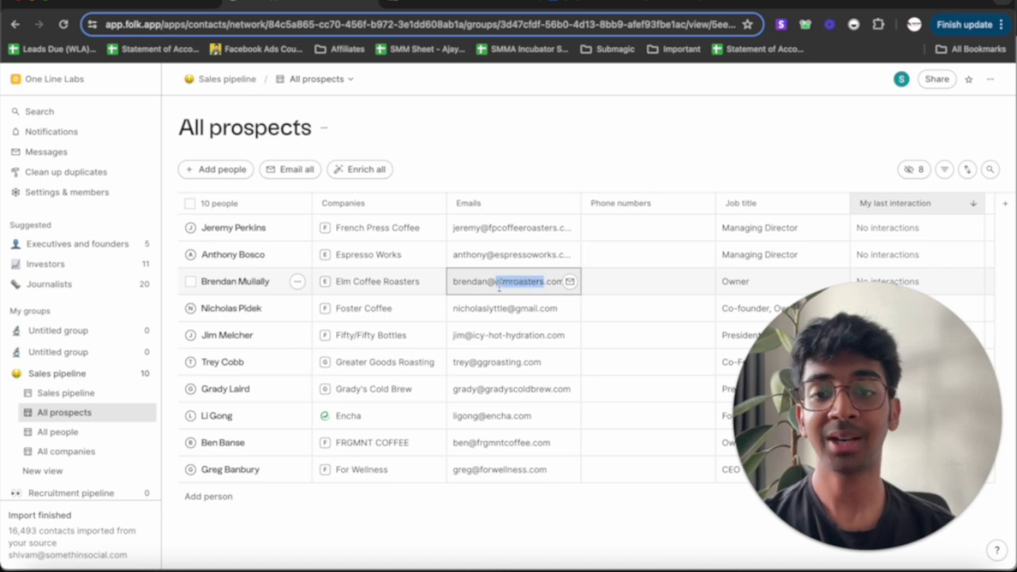
key(ctrl+a)
key(BackSpace)
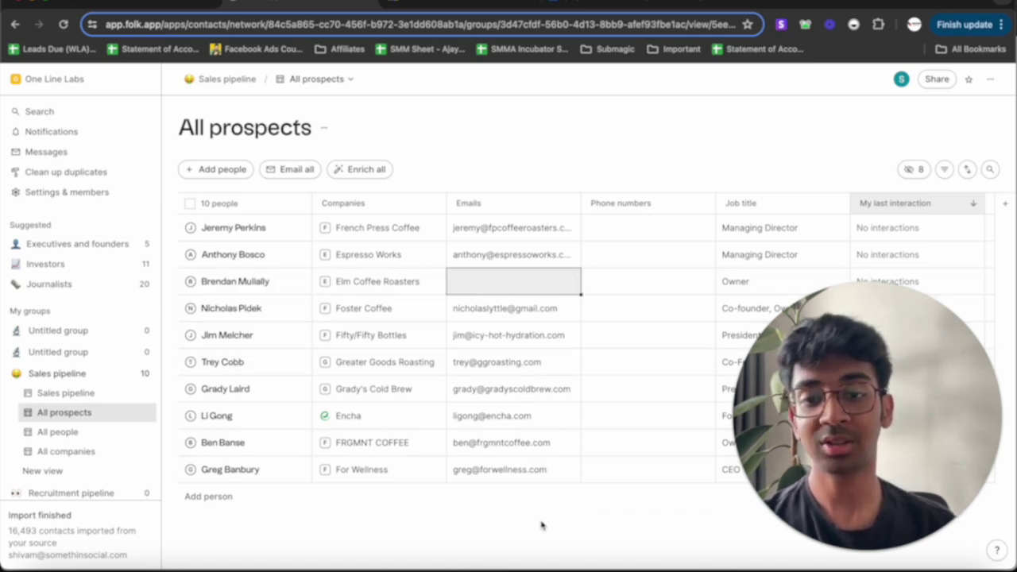
key(ctrl+z)
double_click(516, 283)
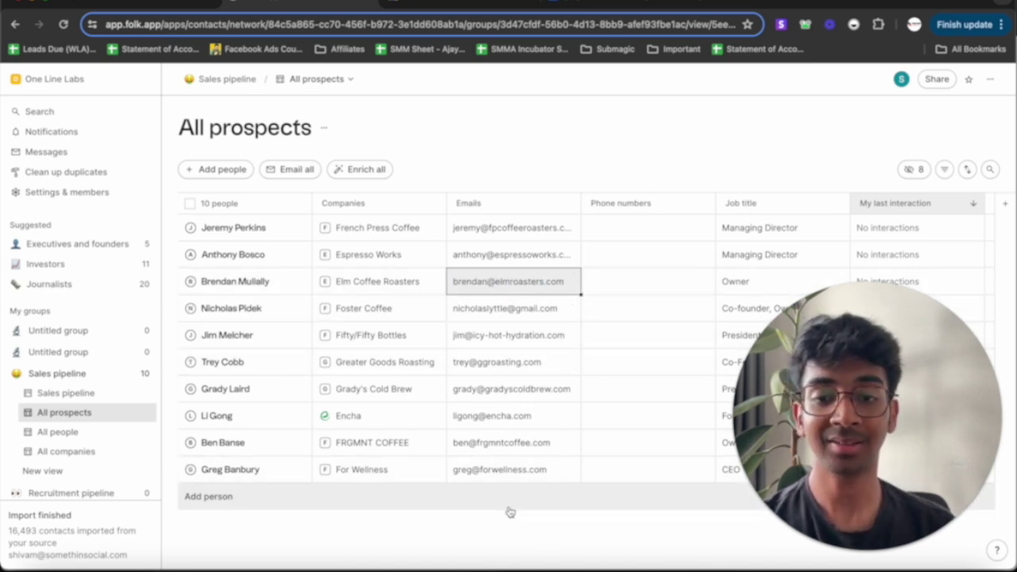
scroll(598, 325, right, 2)
scroll(598, 325, left, 2)
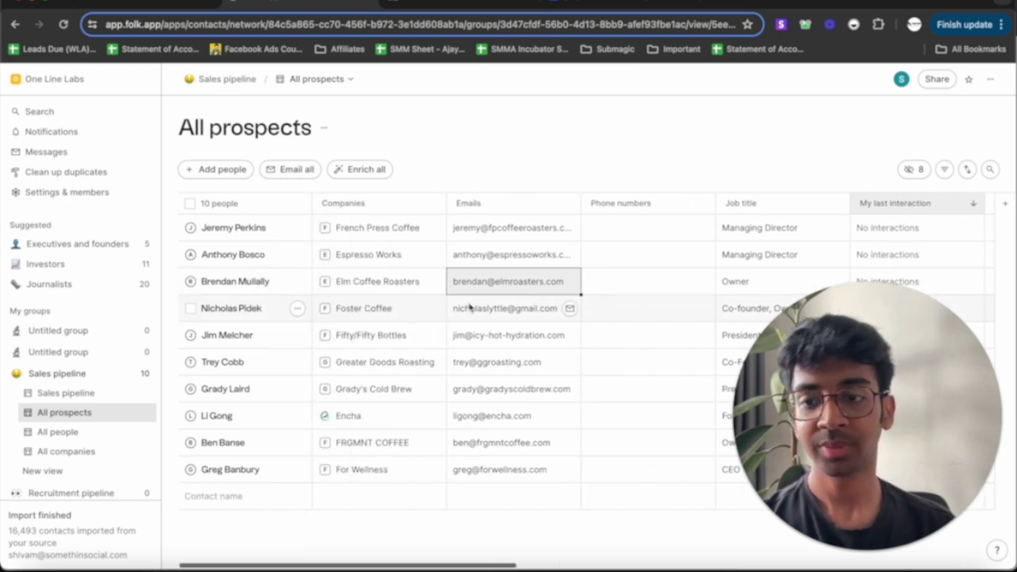
- Run Enrich on the Foster Coffee prospect, then show the field types for a new column
click(190, 308)
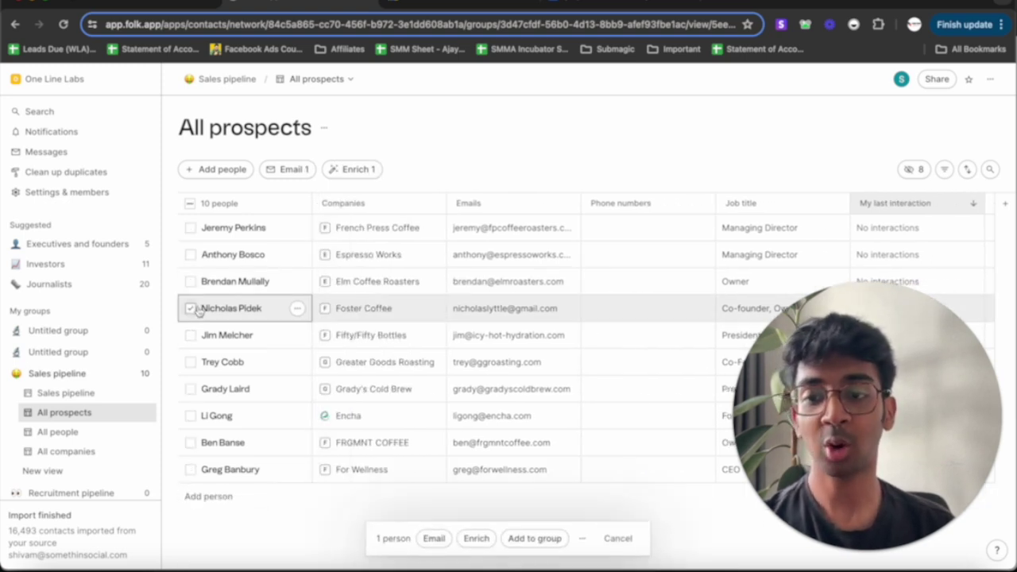
click(476, 536)
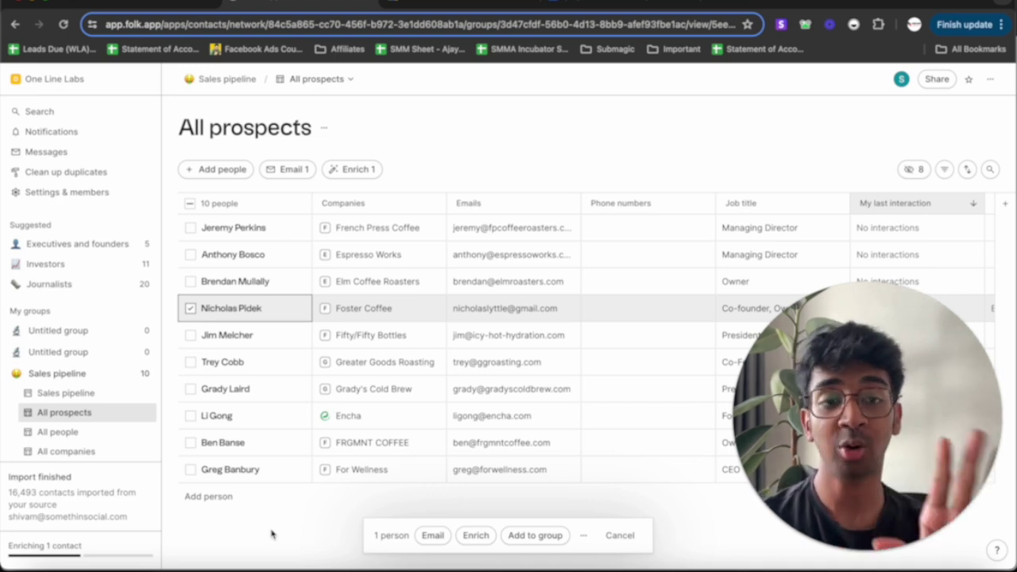
scroll(449, 443, right, 5)
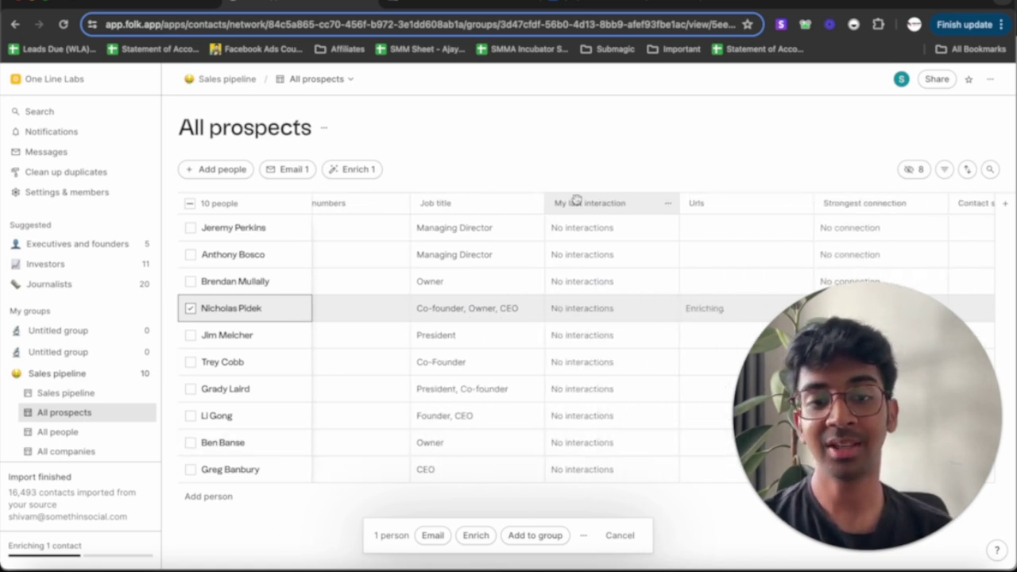
scroll(592, 443, right, 3)
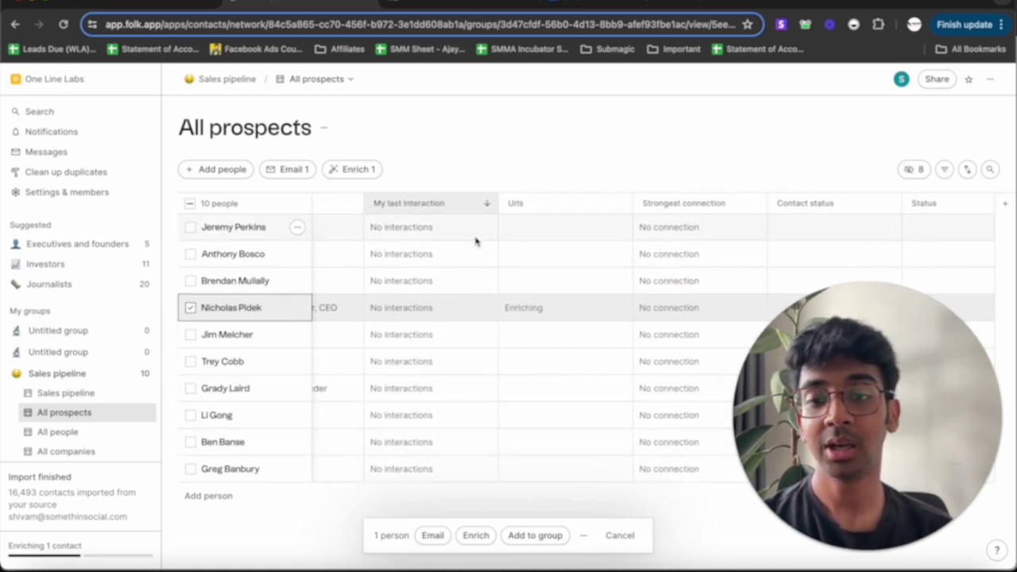
scroll(482, 452, right, 10)
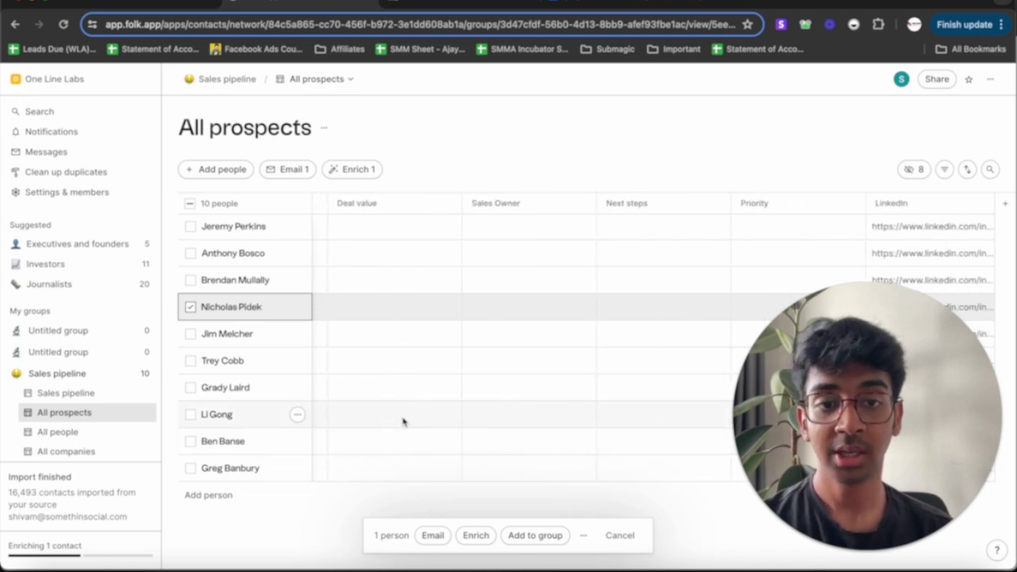
scroll(499, 206, left, 6)
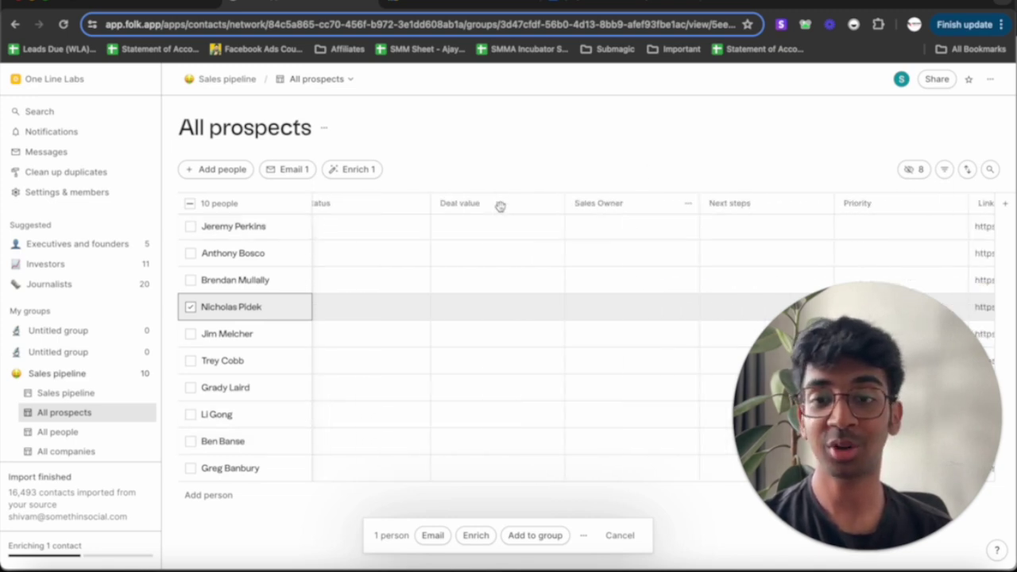
scroll(506, 230, left, 4)
scroll(524, 263, right, 10)
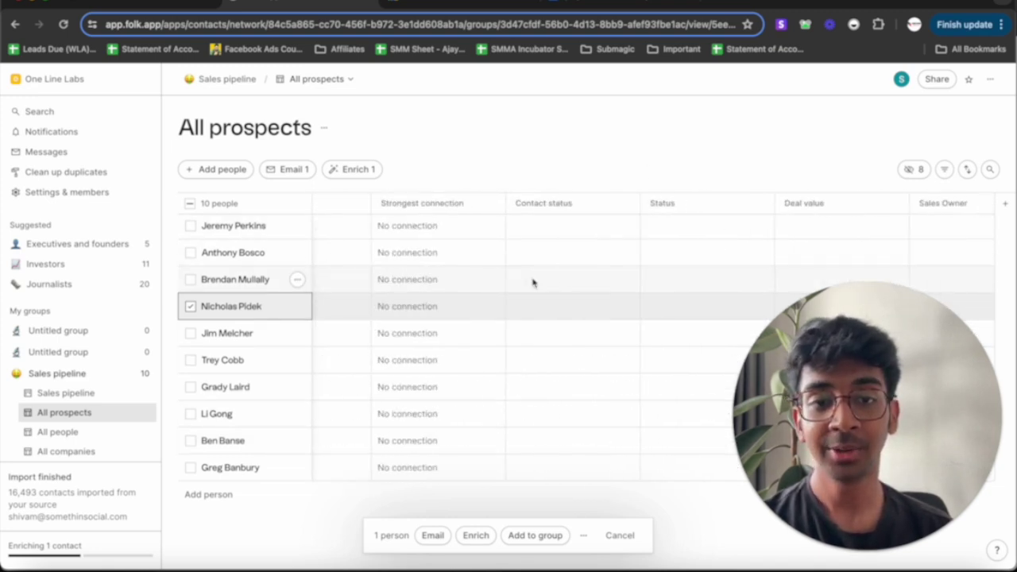
click(1004, 204)
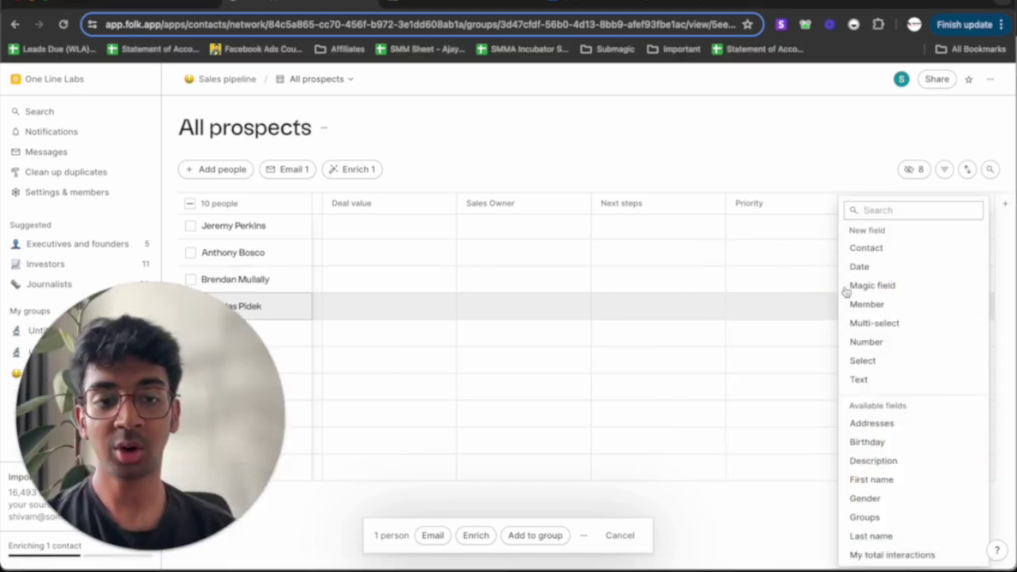
- Add a Magic field column with the pasted personalised-line prompt and the LinkedIn variable
key(Escape)
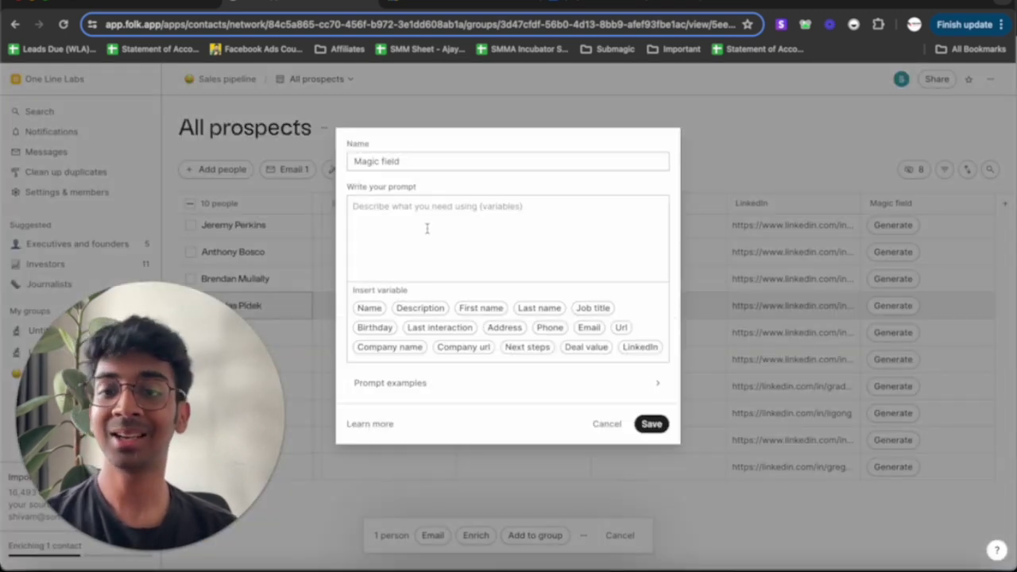
click(427, 228)
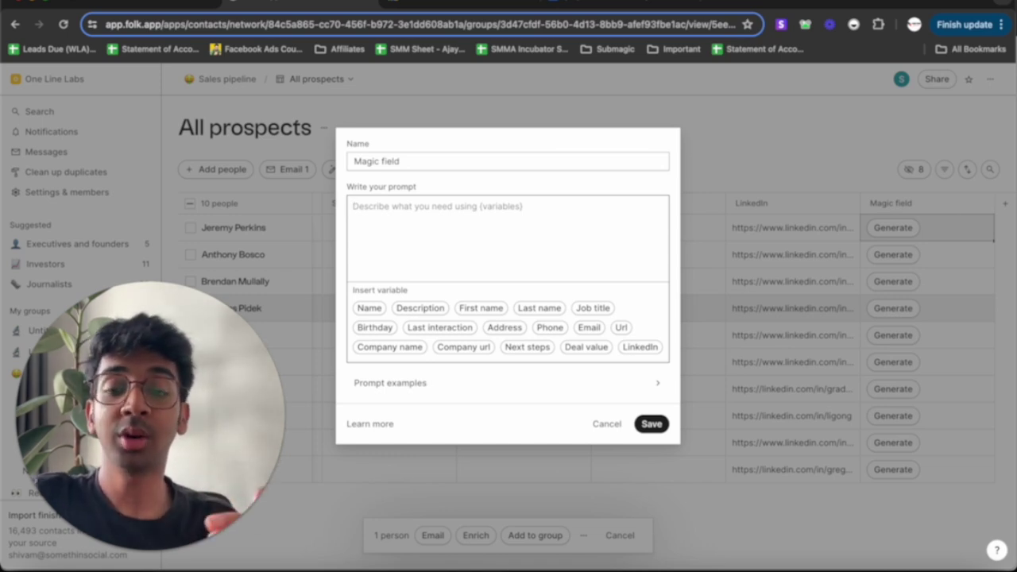
text(Write a LinkedIn personalised line to add to the email using)
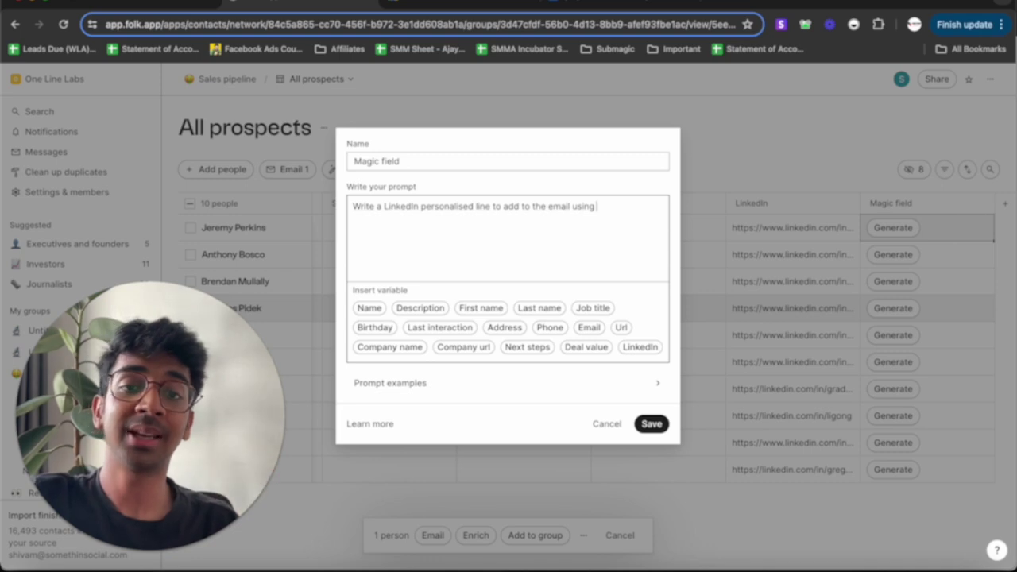
click(639, 346)
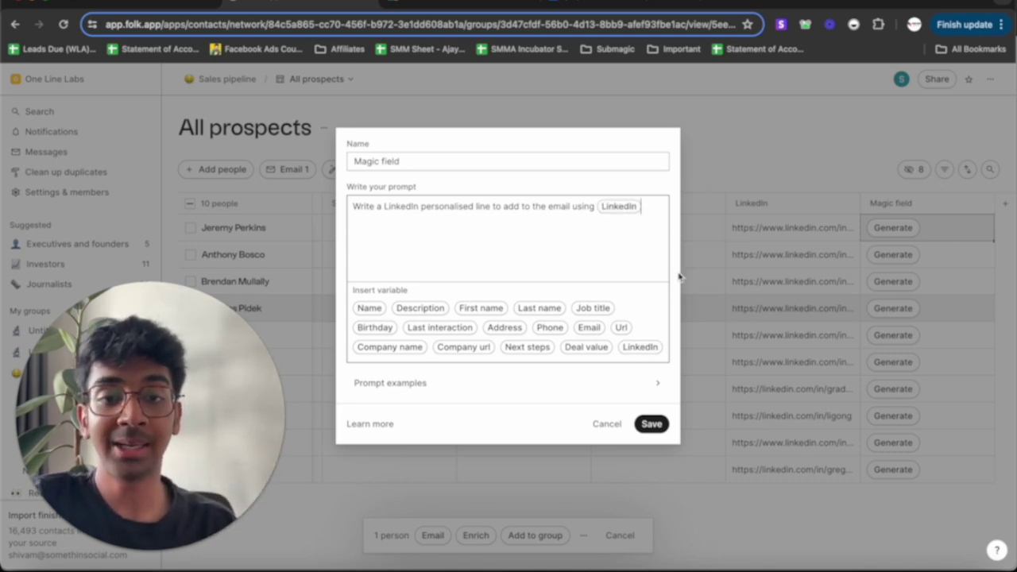
- Save the prompt, generate the French Press Coffee prospect's intro line, and open their contact record
click(651, 424)
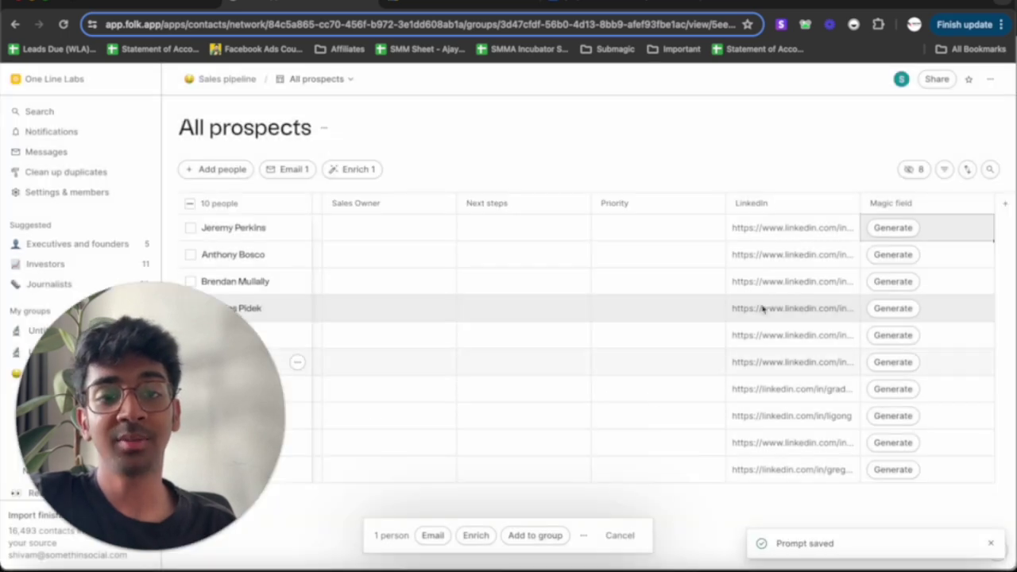
click(881, 233)
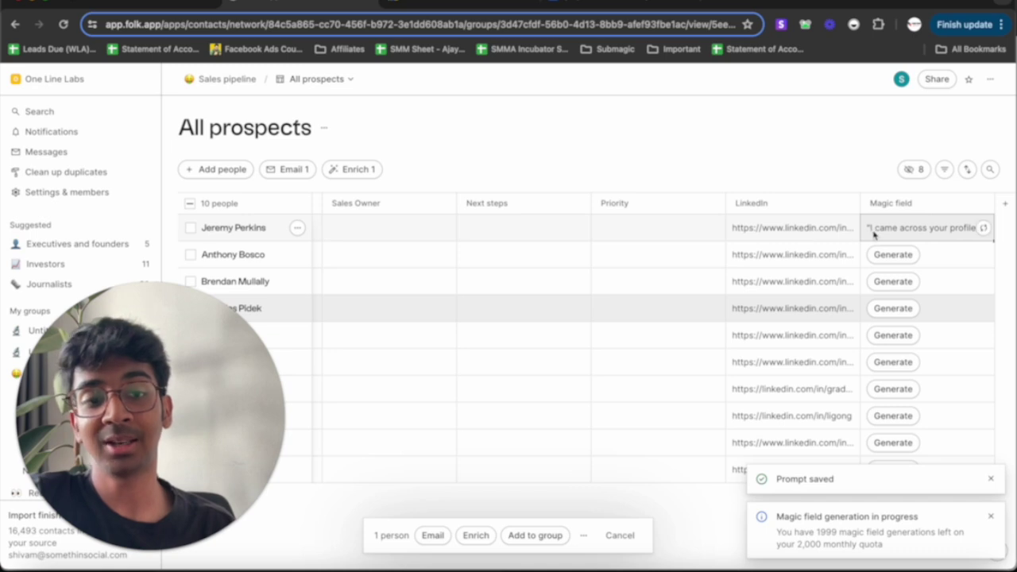
click(873, 233)
drag(869, 231, 922, 320)
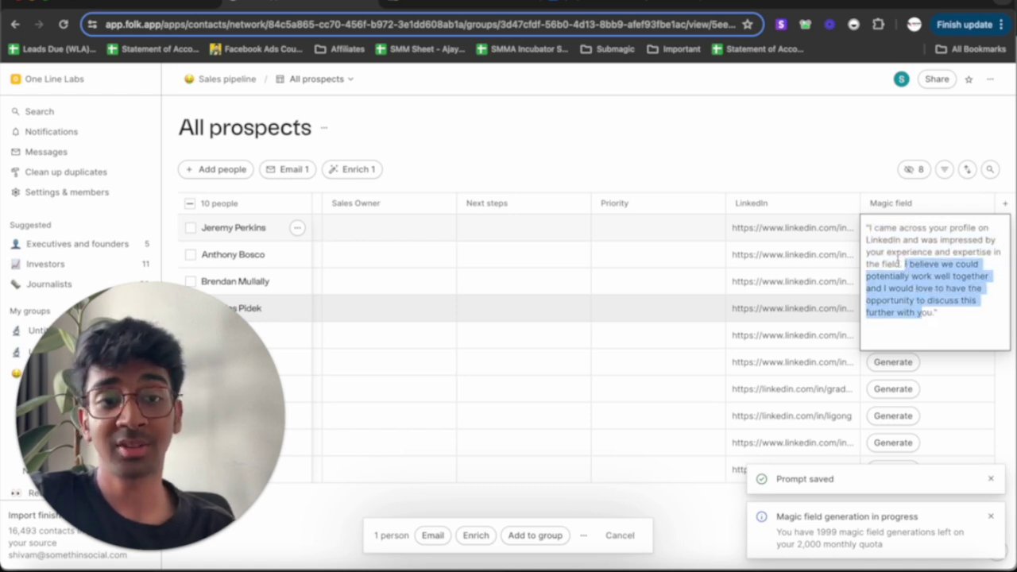
click(850, 182)
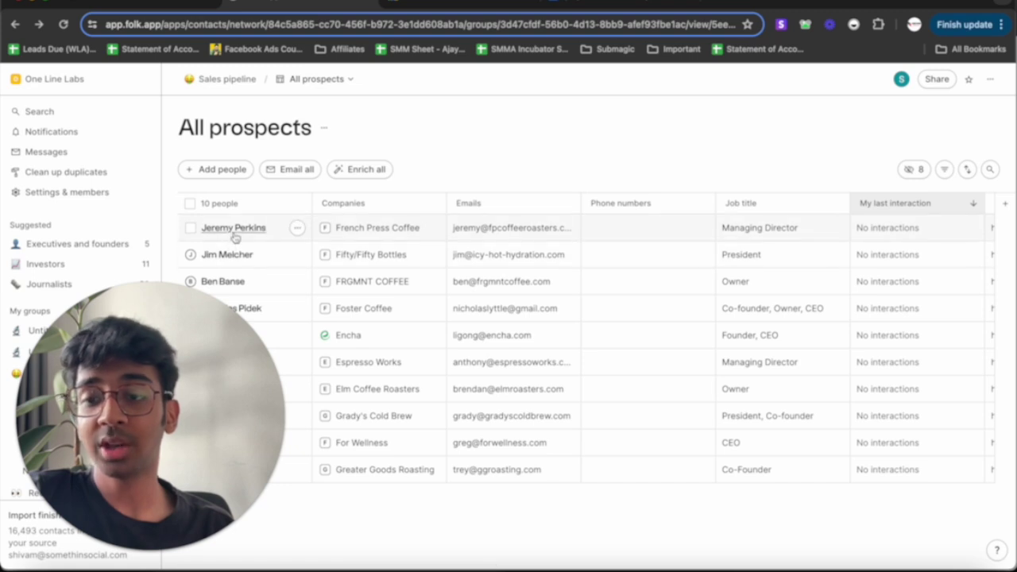
click(234, 229)
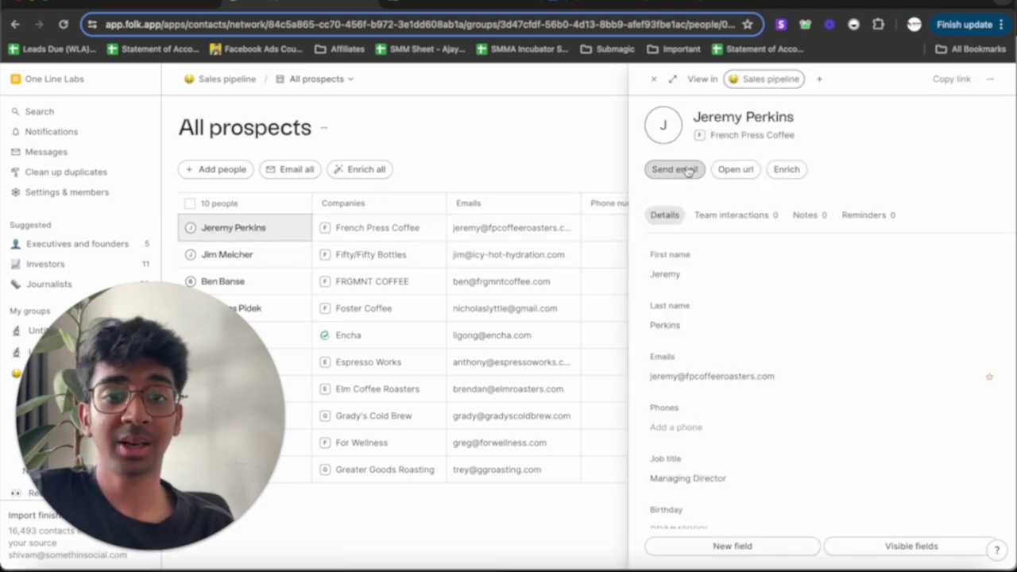
- Begin an email to the prospect with 'Hello', the First name variable and the Magic field line
click(674, 169)
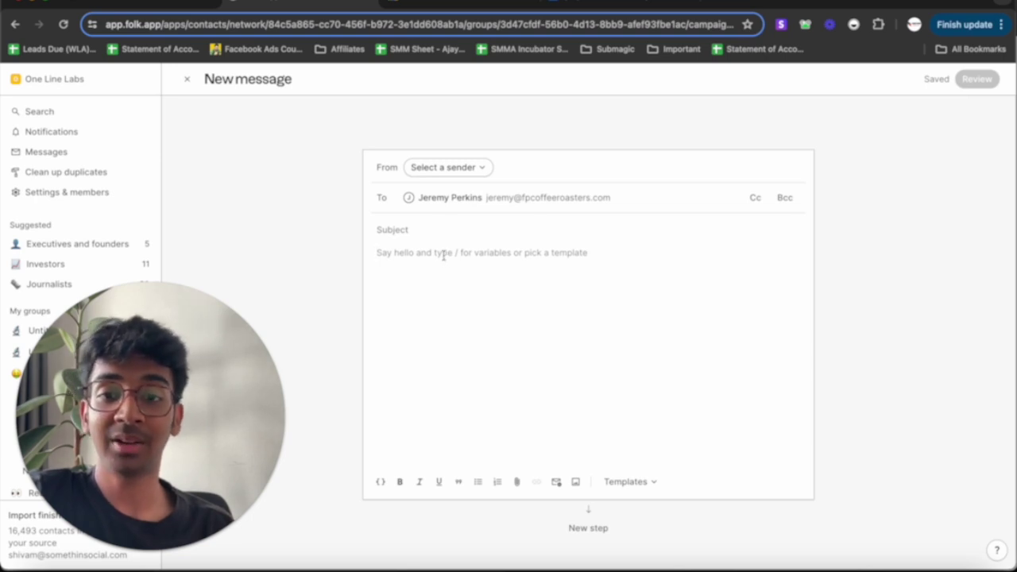
text(Hello)
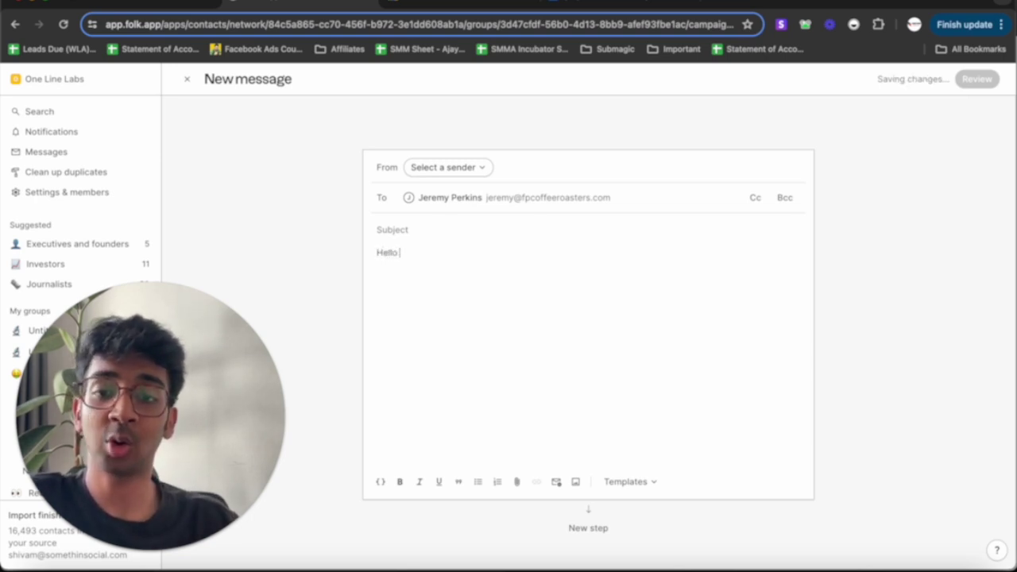
text( /)
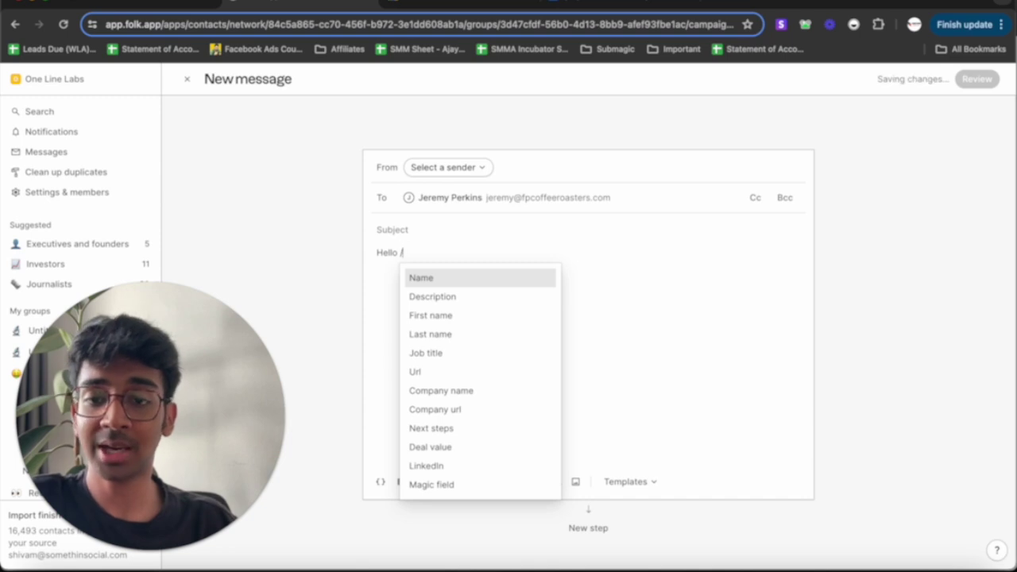
key(Down)
key(Down)
key(Return)
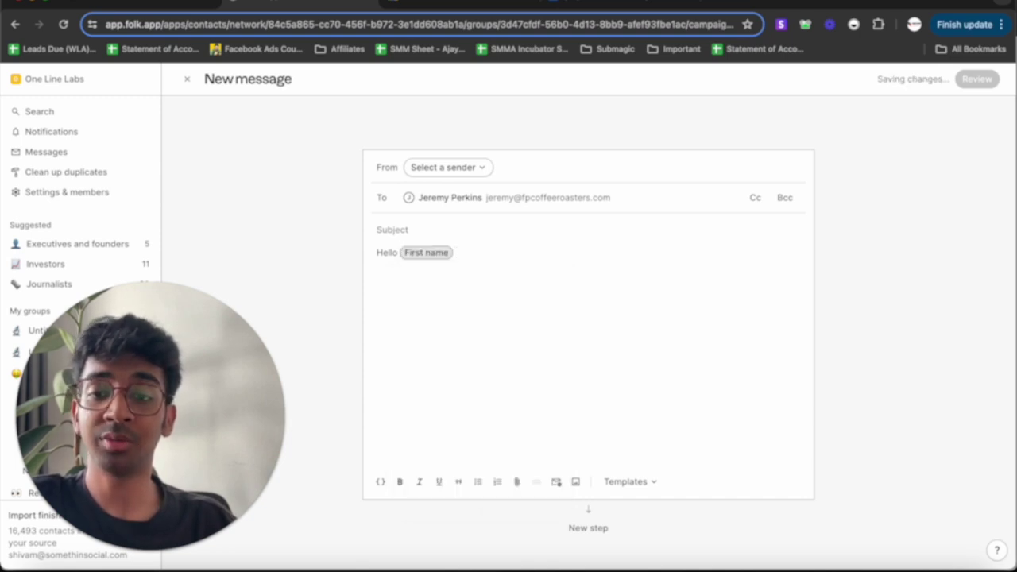
text(/)
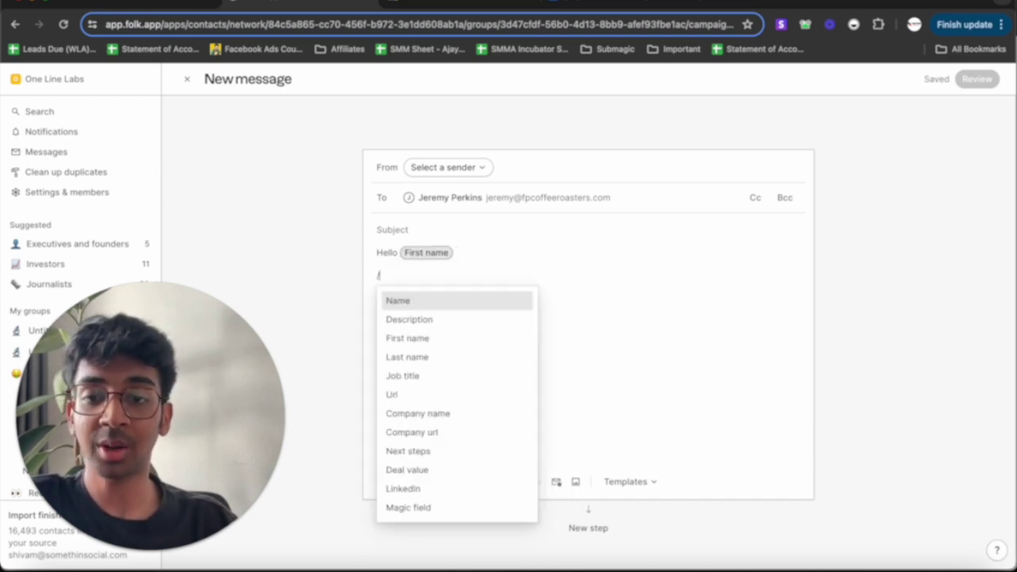
click(408, 507)
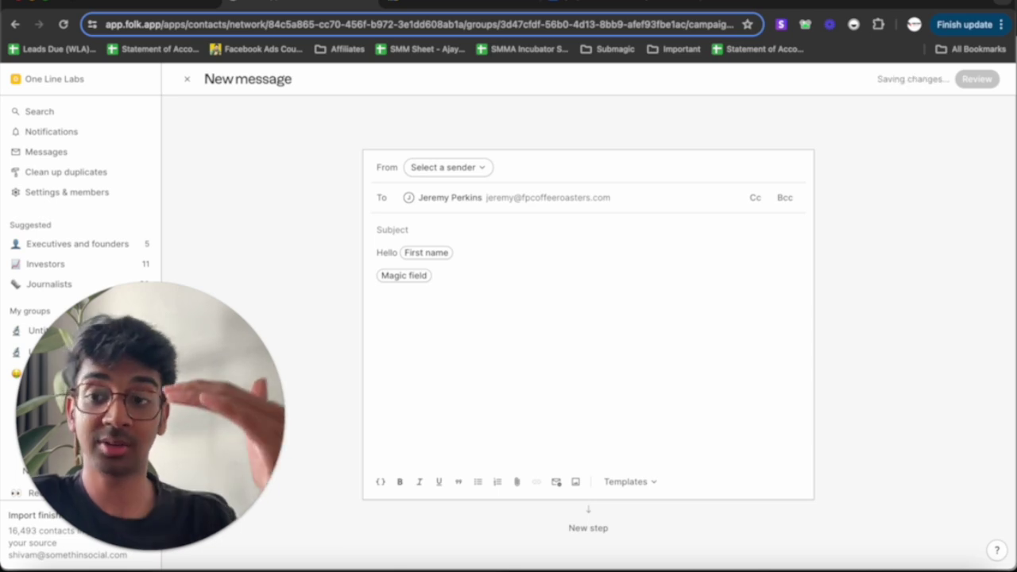
text(Body)
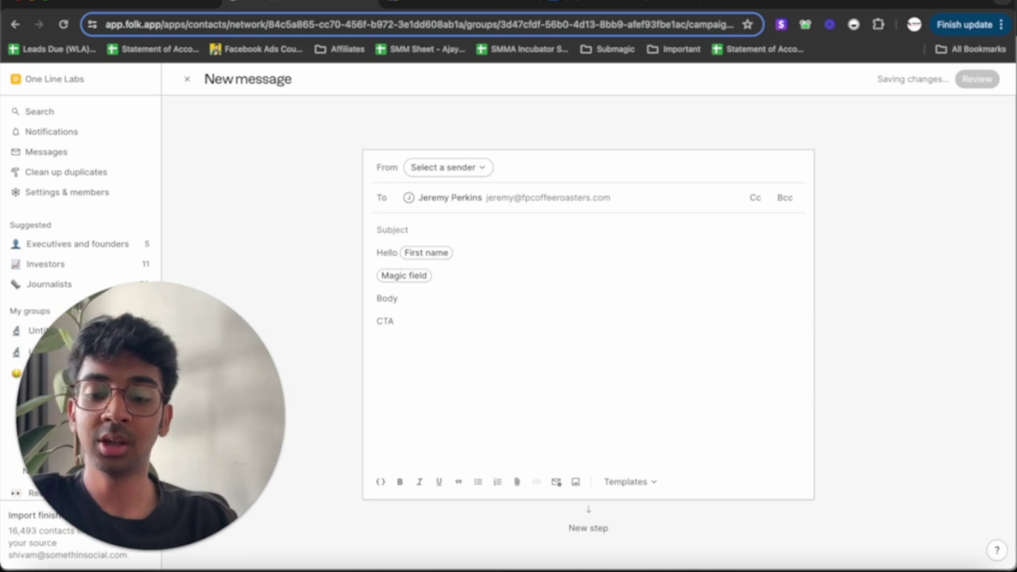
text(Shivam)
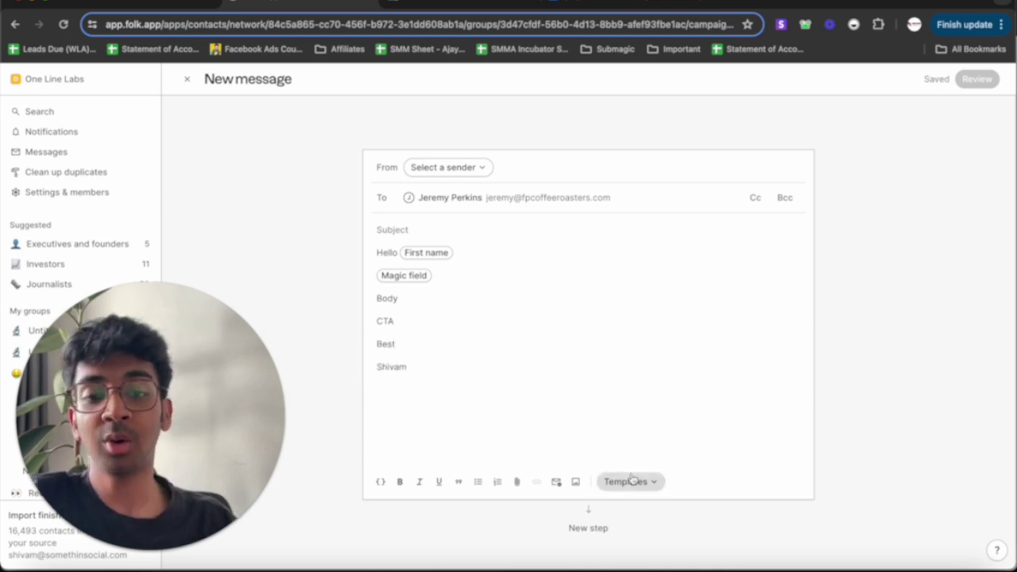
click(627, 482)
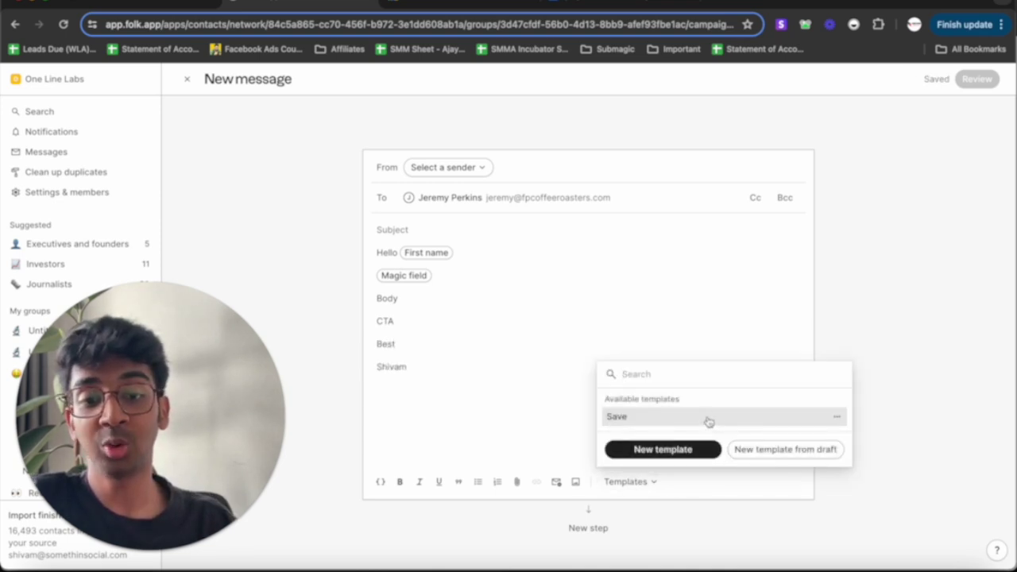
- Create a message template named 'Sales', close its editor, and add a follow-up email step
click(686, 453)
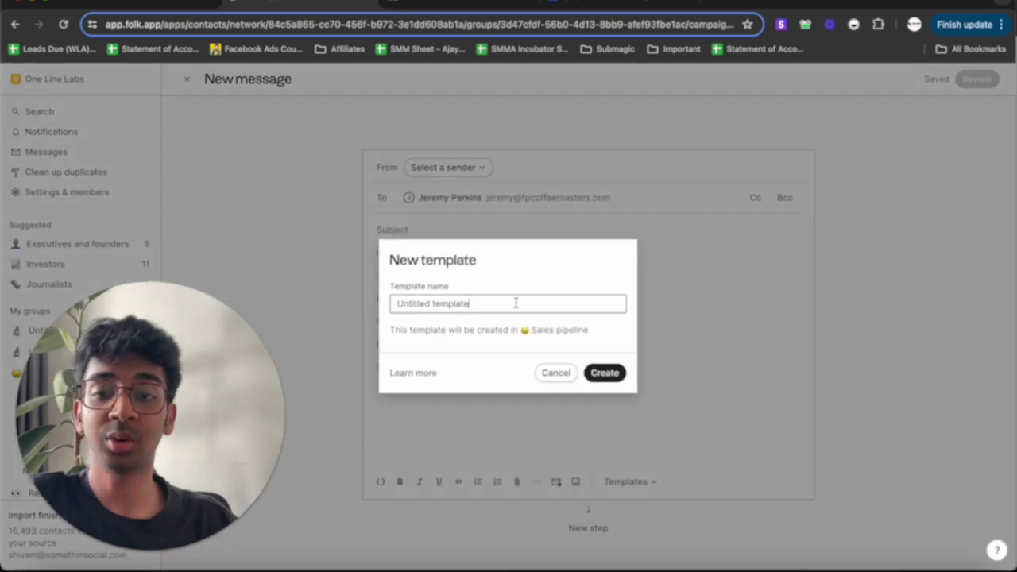
triple_click(516, 302)
text(Sales)
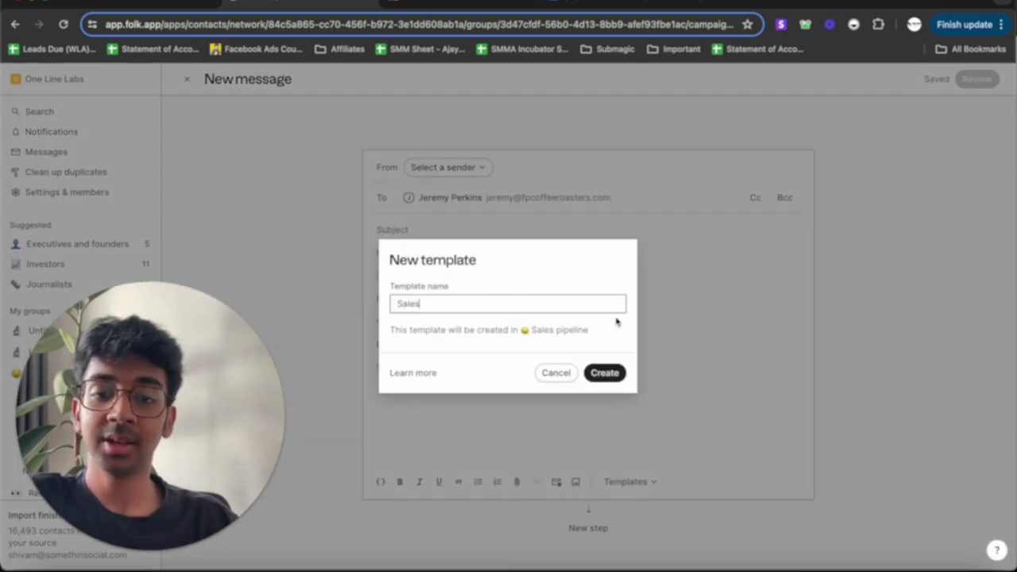
click(615, 372)
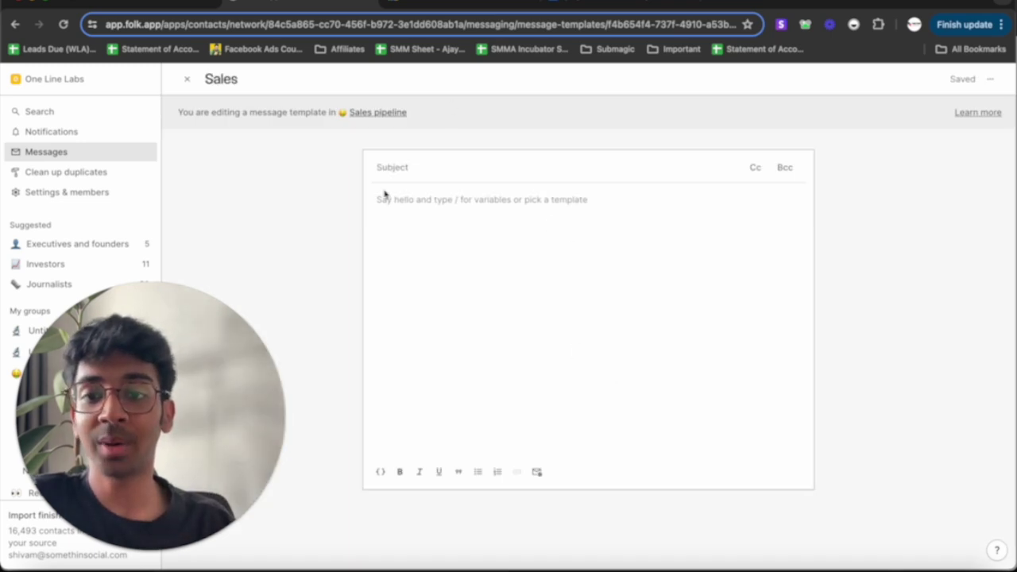
click(186, 79)
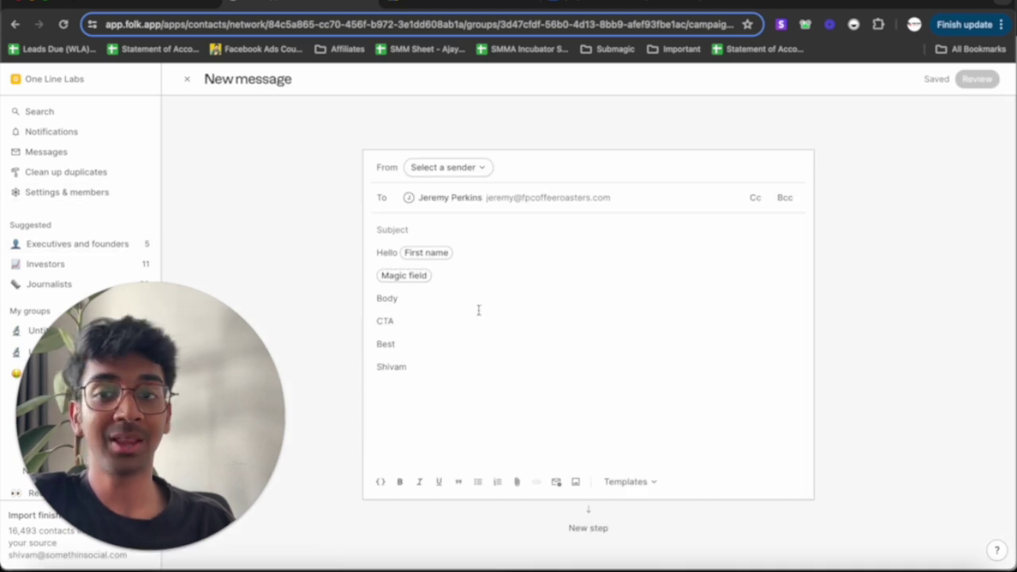
click(588, 527)
- Set the follow-up delay to Wait 3 days and add another email step below it
click(630, 301)
click(629, 300)
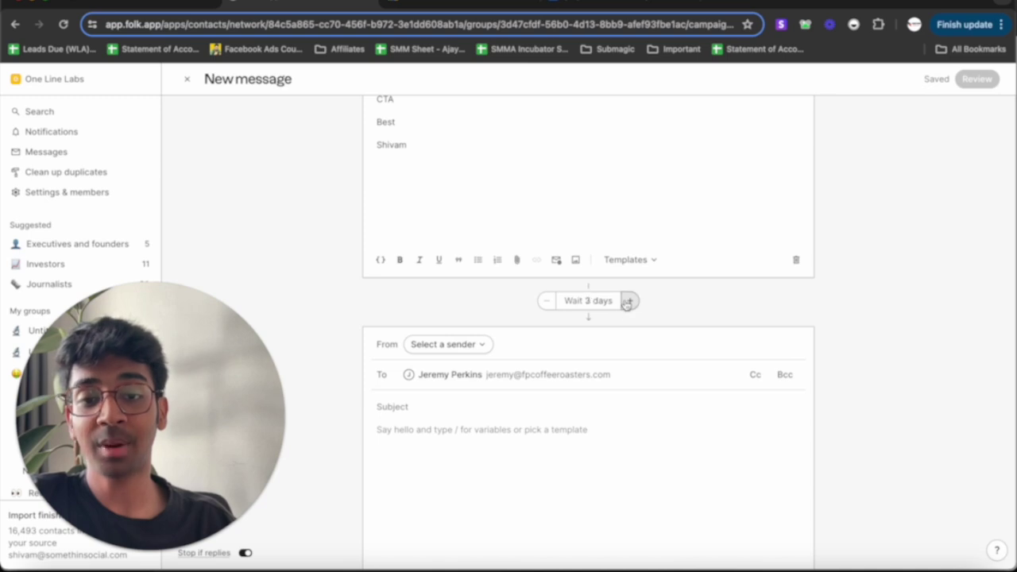
scroll(603, 306, down, 2)
scroll(532, 359, down, 3)
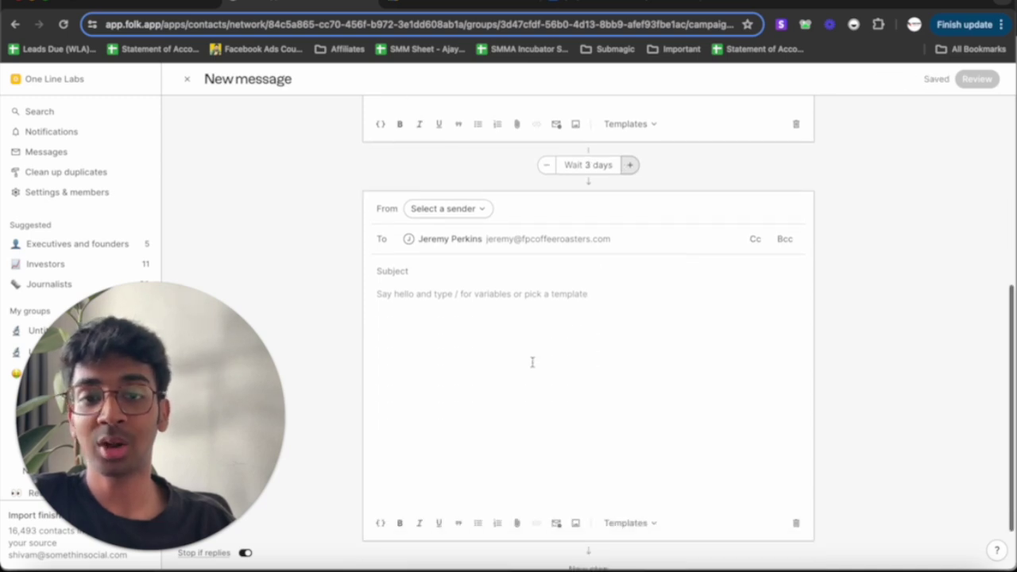
click(588, 497)
scroll(588, 497, down, 3)
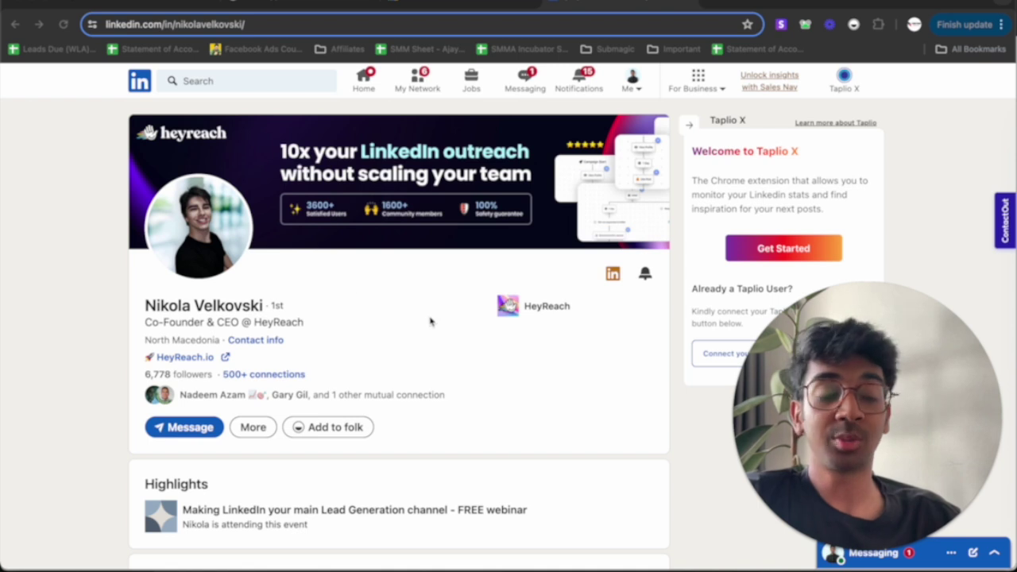
- Use the folkX extension to add this LinkedIn person to the Sales pipeline group, then return to folk
click(854, 25)
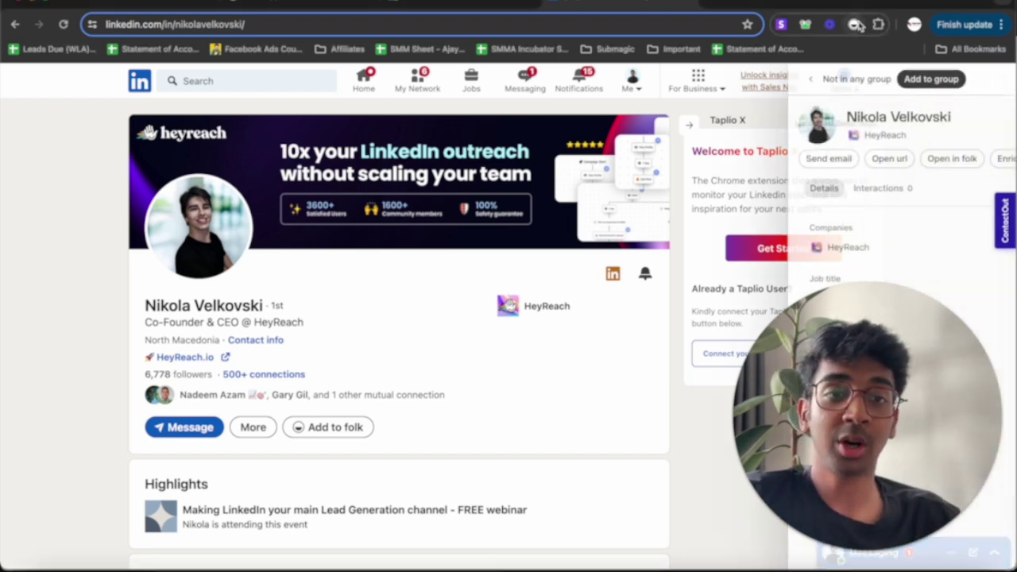
click(887, 81)
click(875, 149)
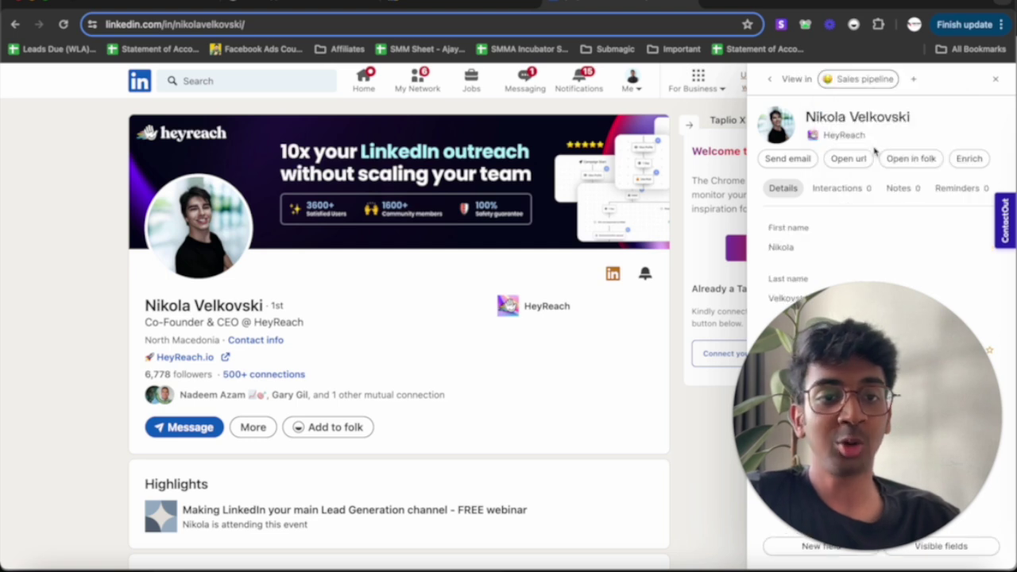
drag(998, 524, 768, 524)
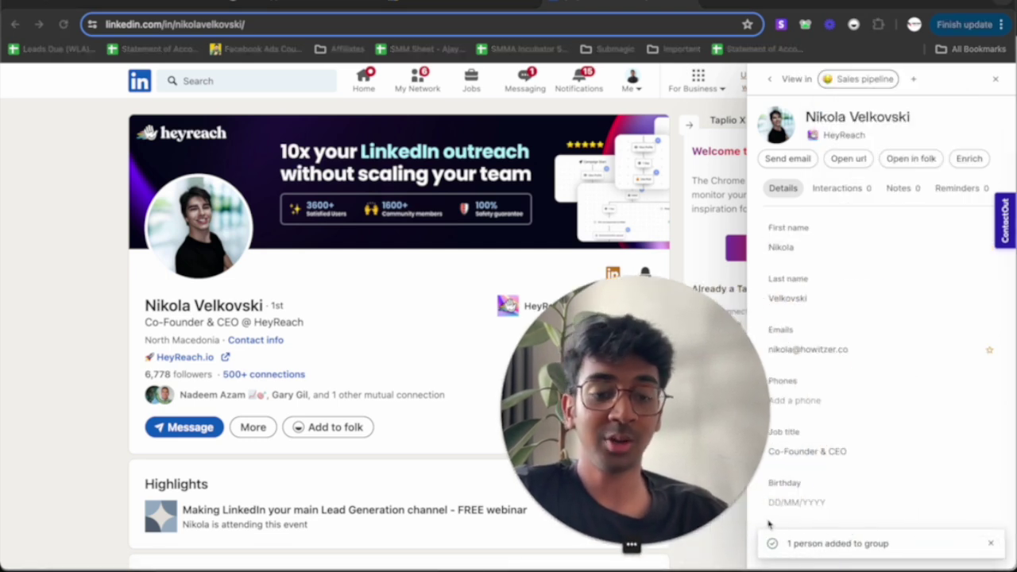
drag(732, 406, 966, 408)
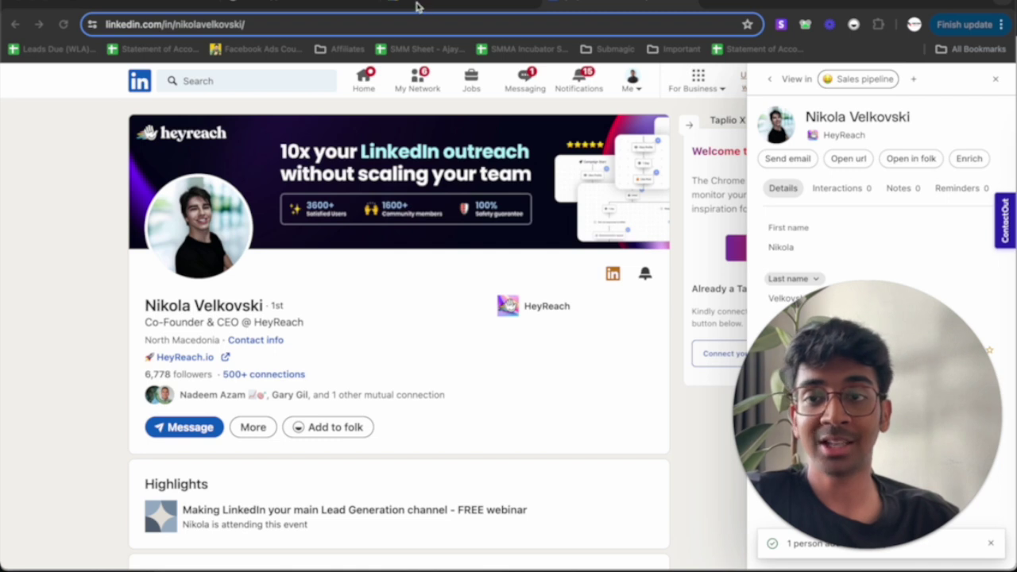
click(572, 5)
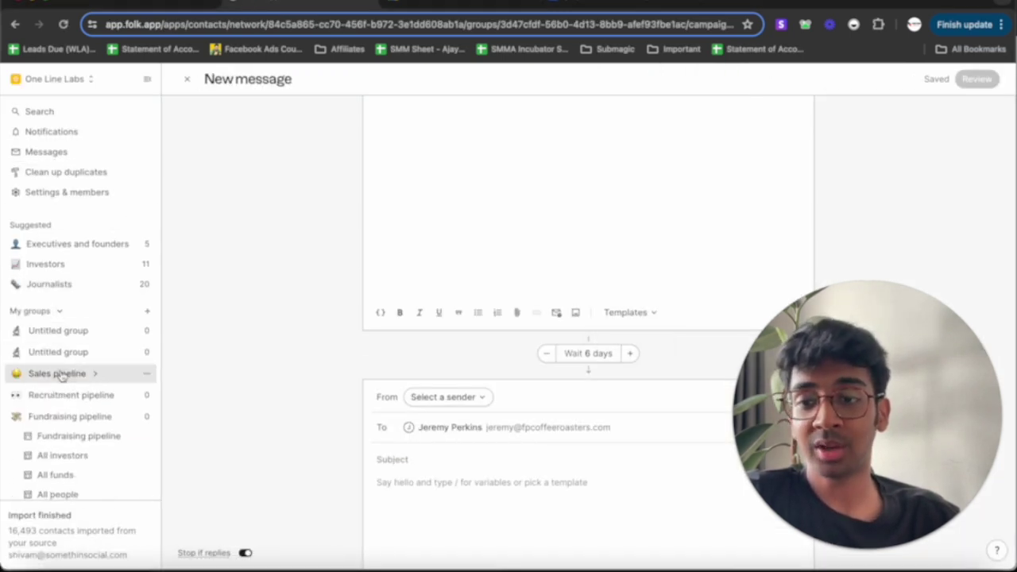
- Open the Sales pipeline board view and the newly added HeyReach contact's card
click(60, 375)
click(61, 393)
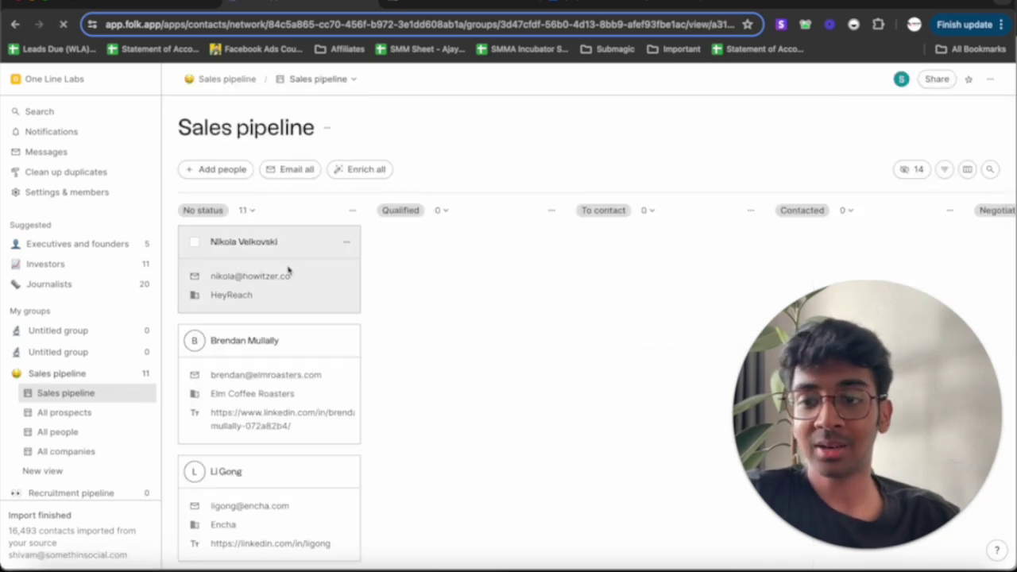
click(281, 270)
- Review the contact's details, including group and LinkedIn URL, and start an email to them
drag(943, 493, 258, 499)
scroll(708, 322, down, 1)
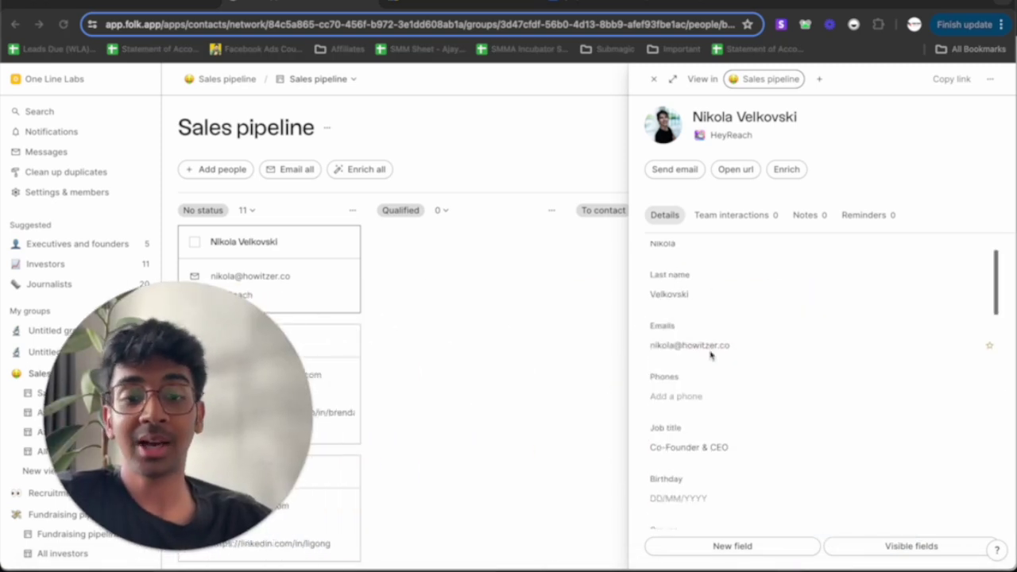
scroll(710, 355, down, 6)
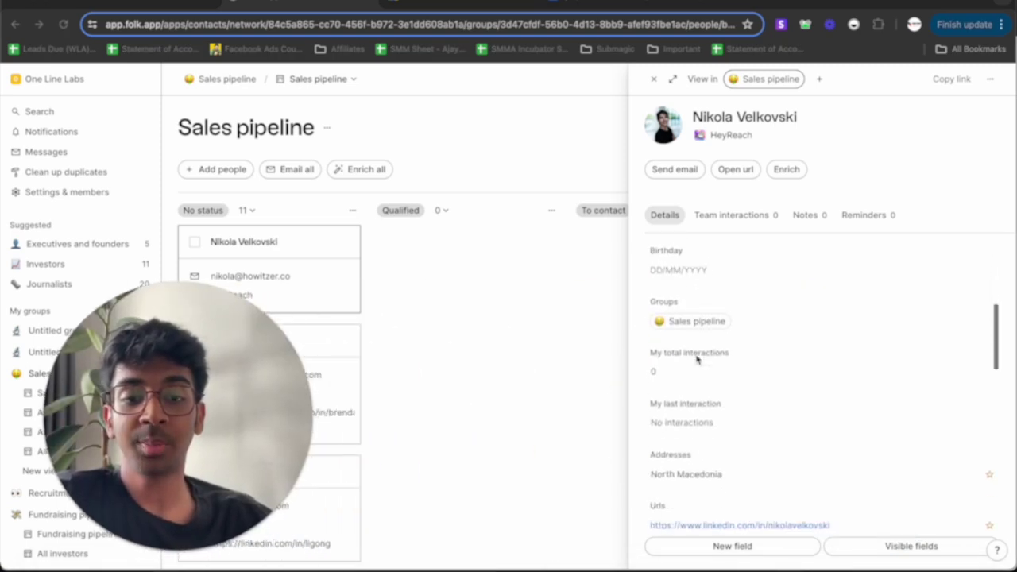
scroll(697, 360, down, 1)
scroll(719, 417, down, 1)
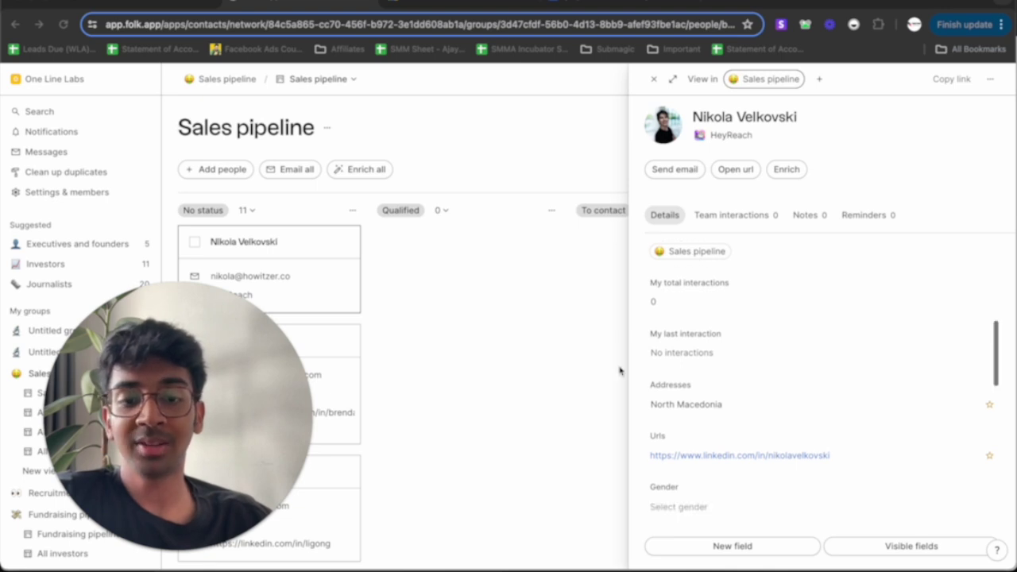
click(681, 174)
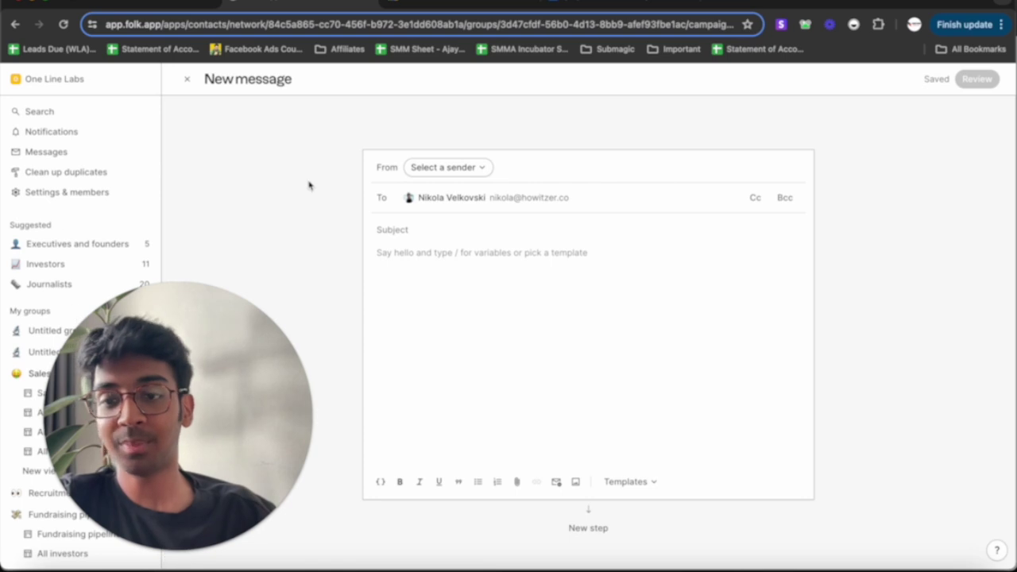
- Close the email draft and switch the group to the All prospects view
click(187, 80)
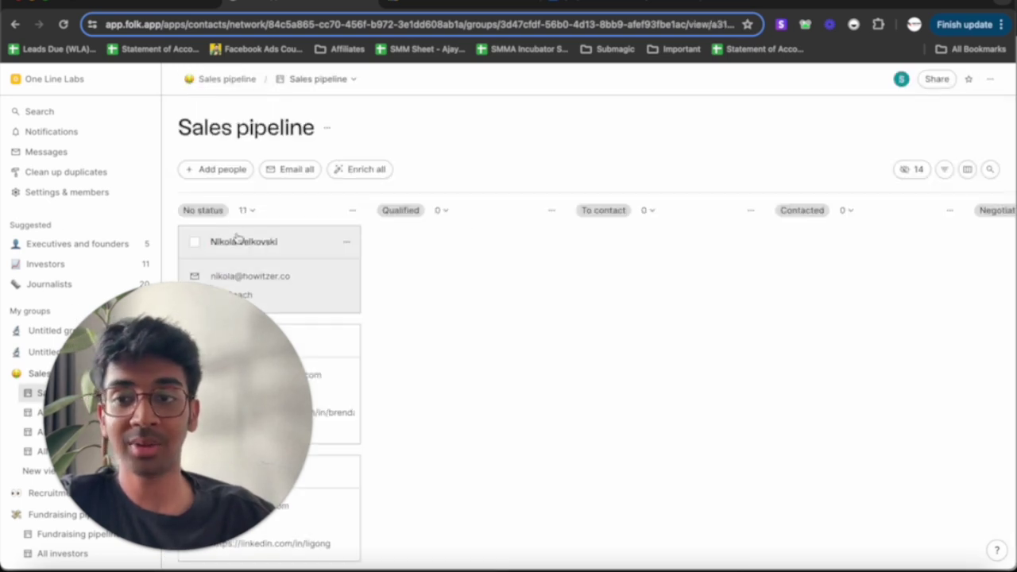
click(335, 81)
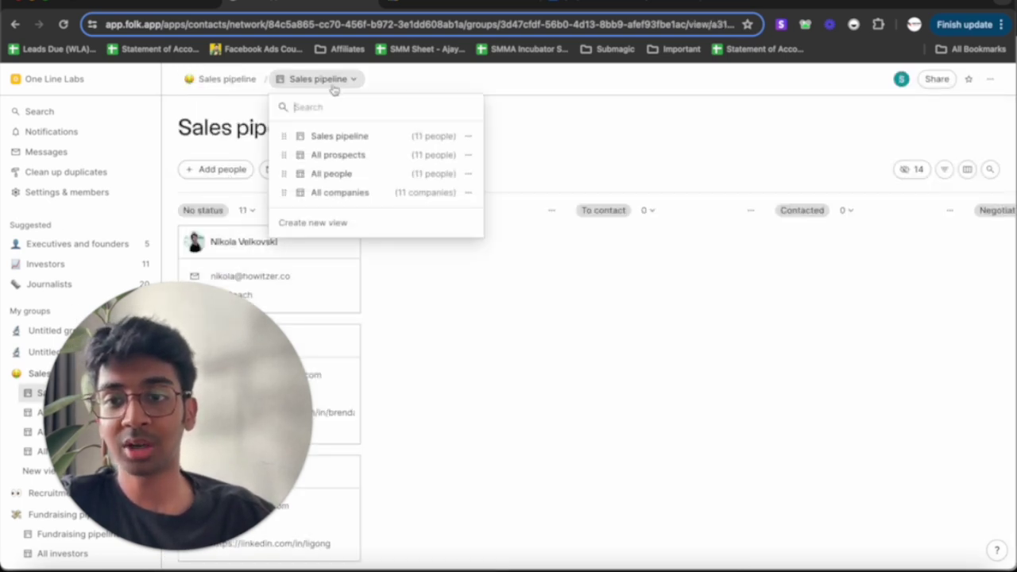
click(341, 156)
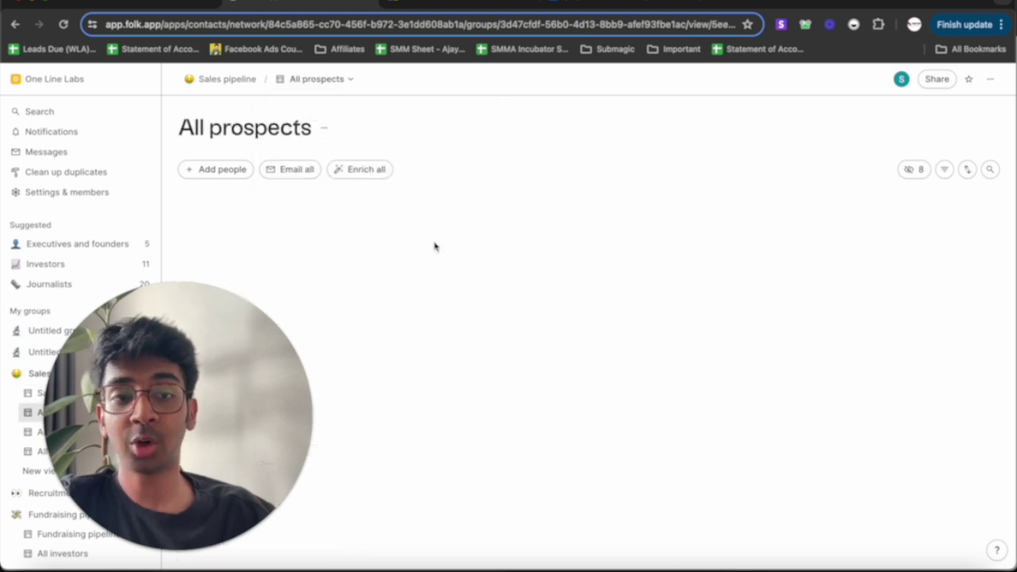
scroll(532, 257, right, 5)
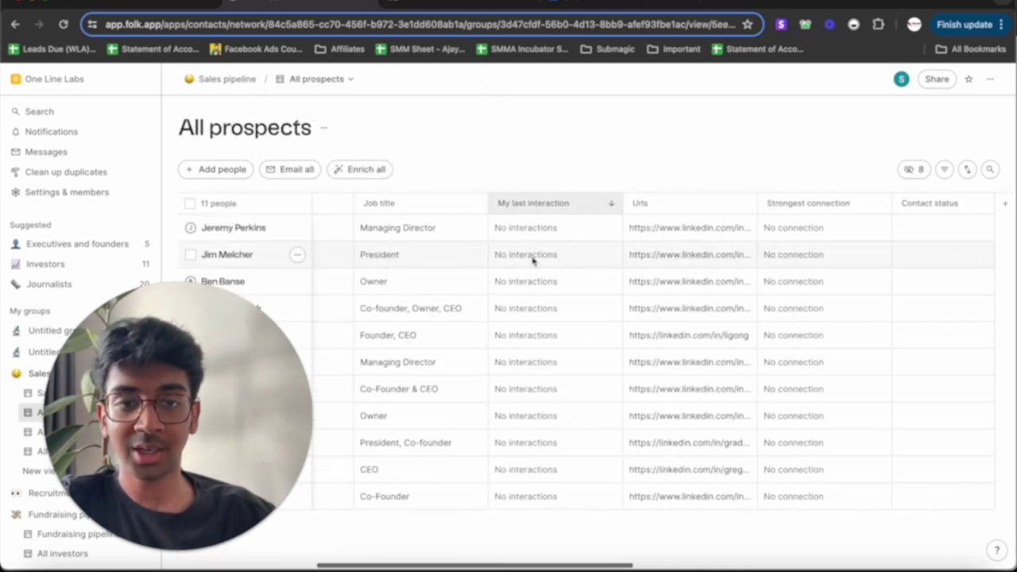
scroll(533, 257, left, 5)
- Show the French Press Coffee prospect's team interactions, cancelling a new interaction
click(235, 228)
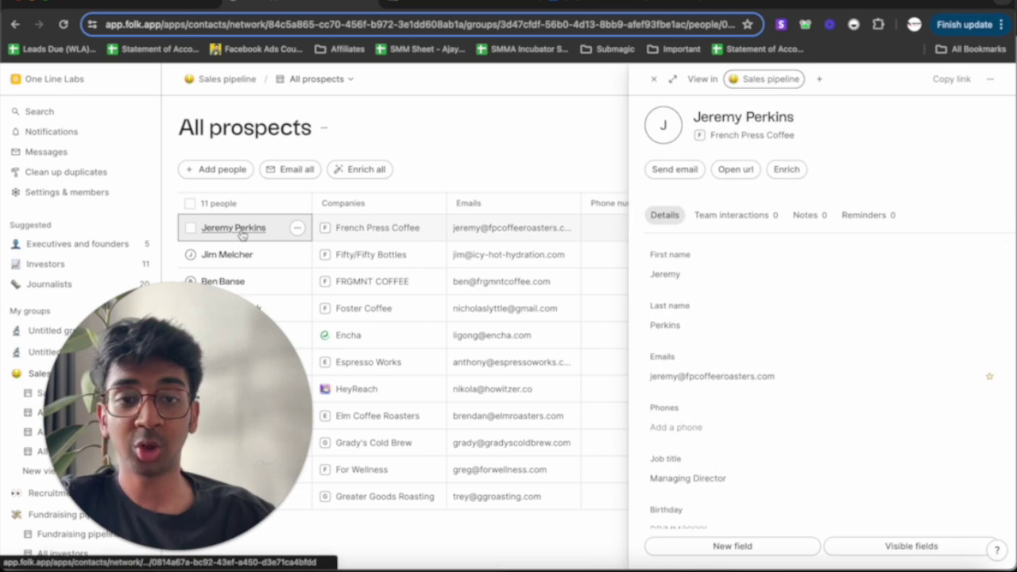
click(770, 221)
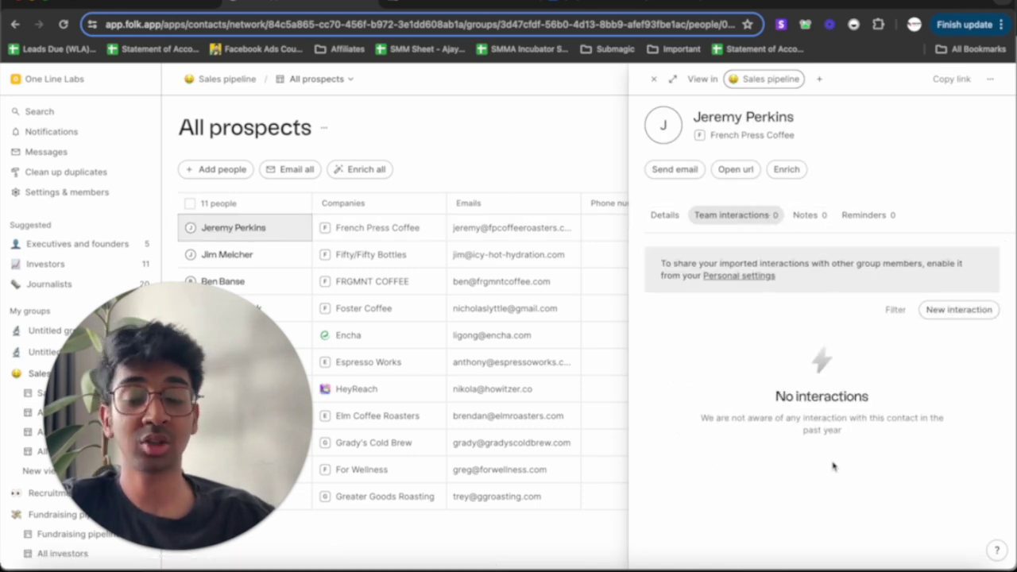
click(958, 311)
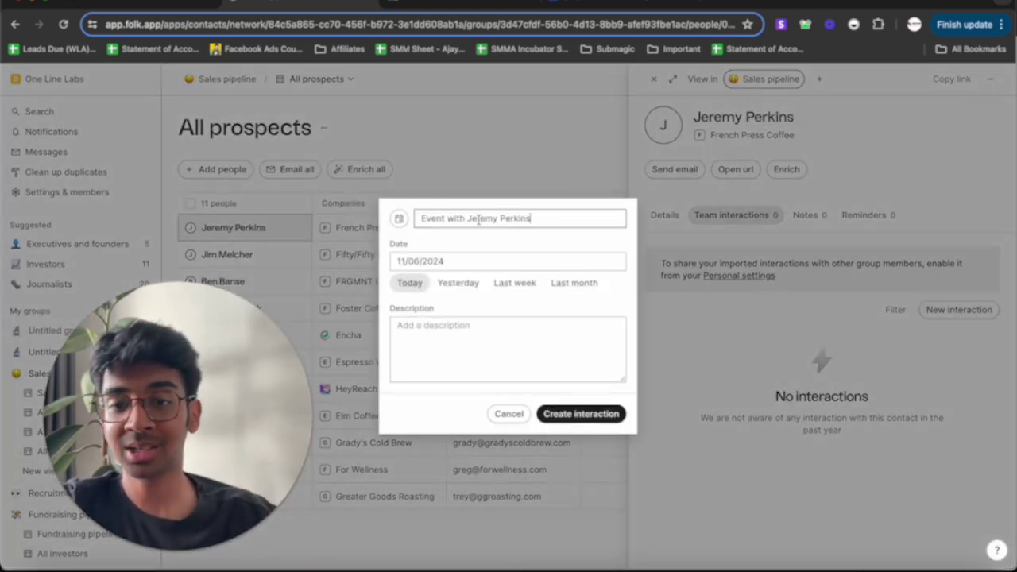
click(509, 413)
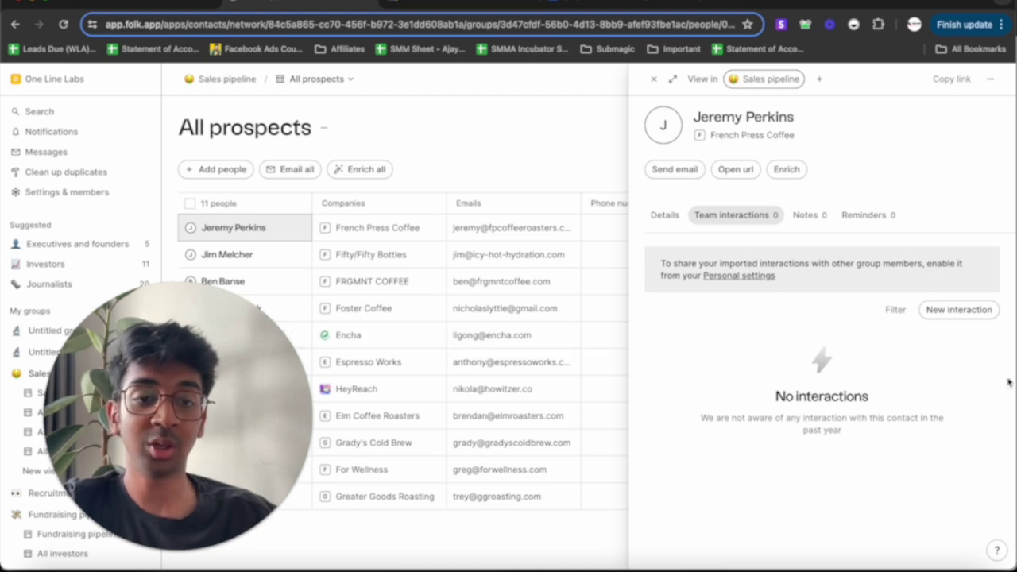